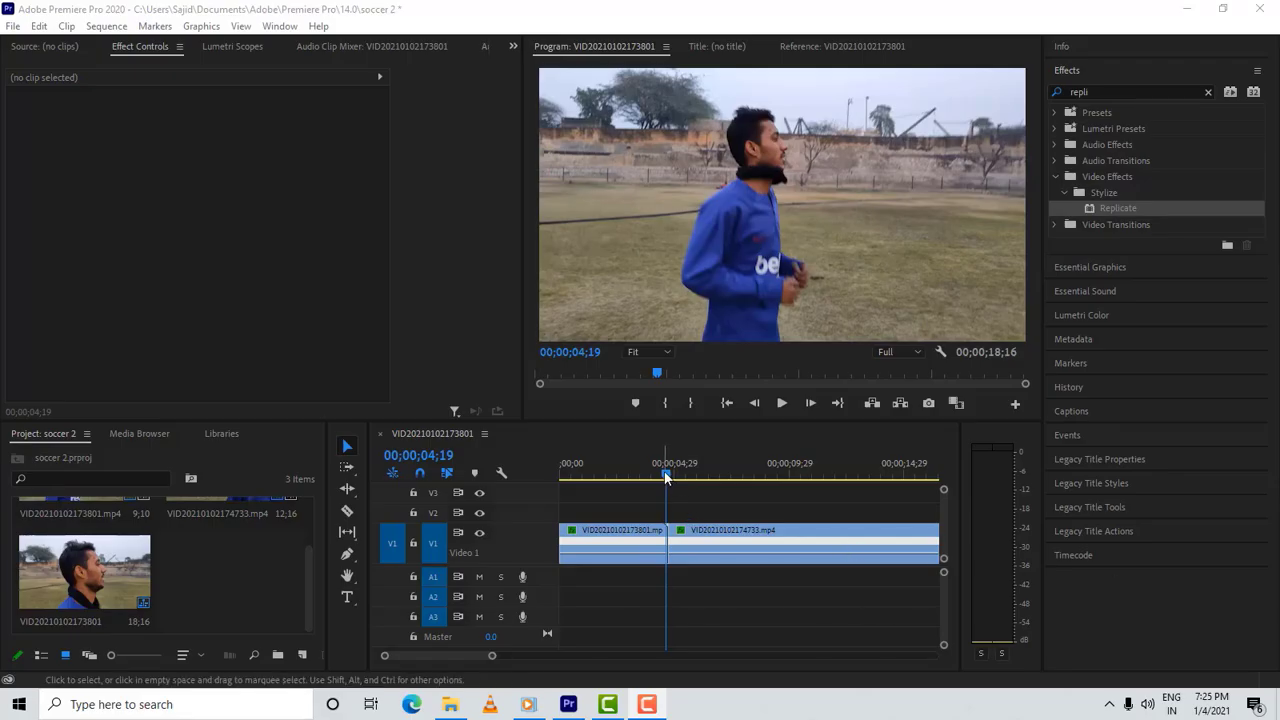
Scrub the playhead back and forth across the two clips to find the cut.
left_click_drag(666, 477, 648, 480)
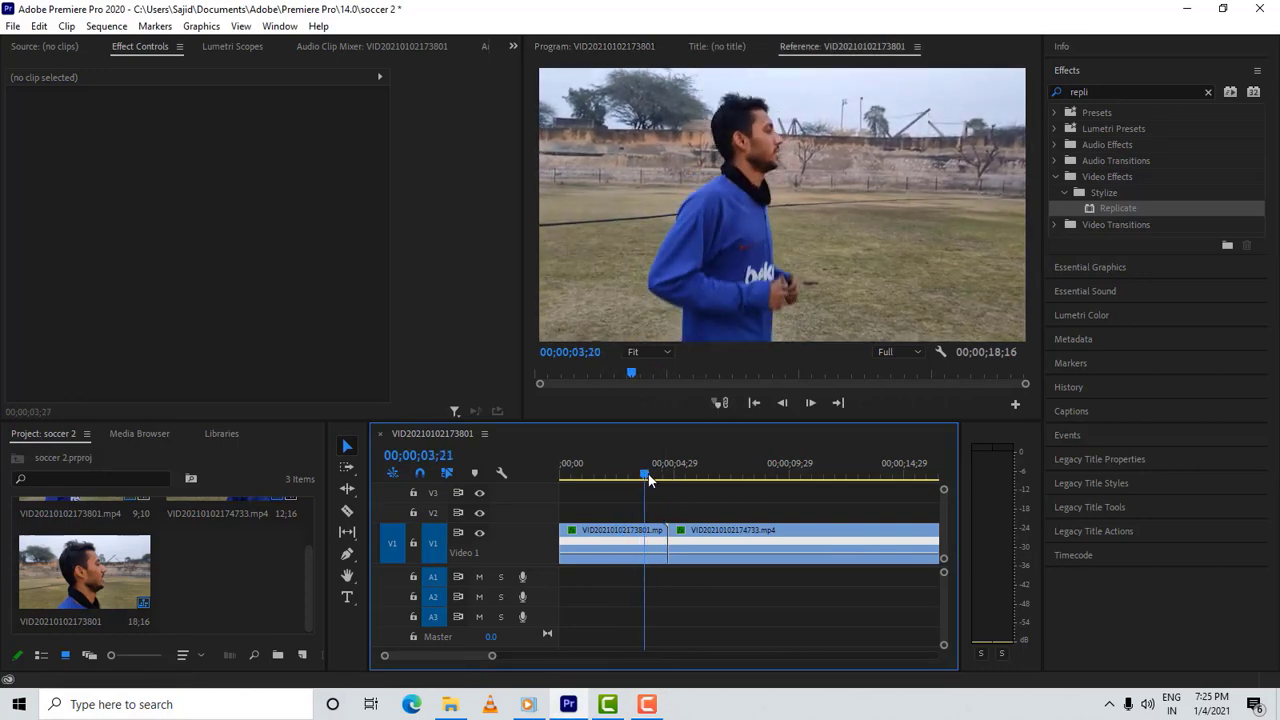
mouse_move(648, 480)
left_mouse_down()
mouse_move(706, 485)
mouse_move(660, 490)
left_mouse_up()
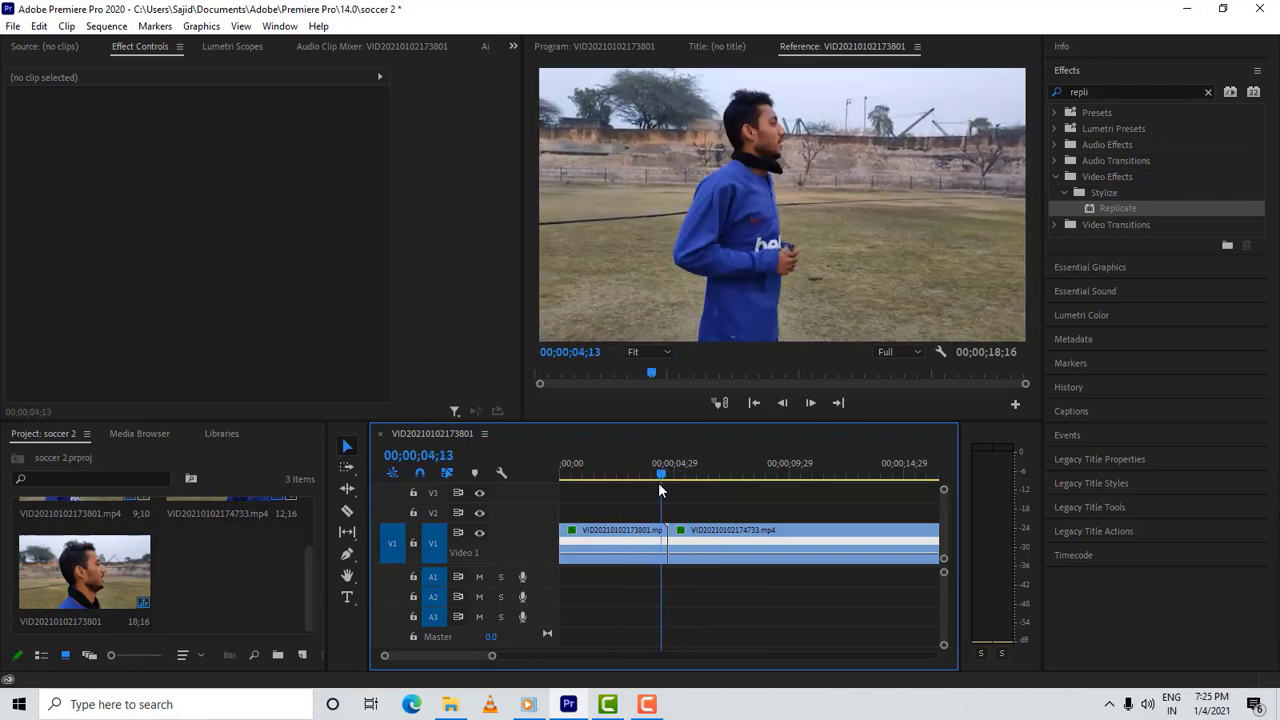
Park the playhead on the cut at 04;21 and create a new 1920x1080 adjustment layer.
left_click_drag(658, 482, 665, 483)
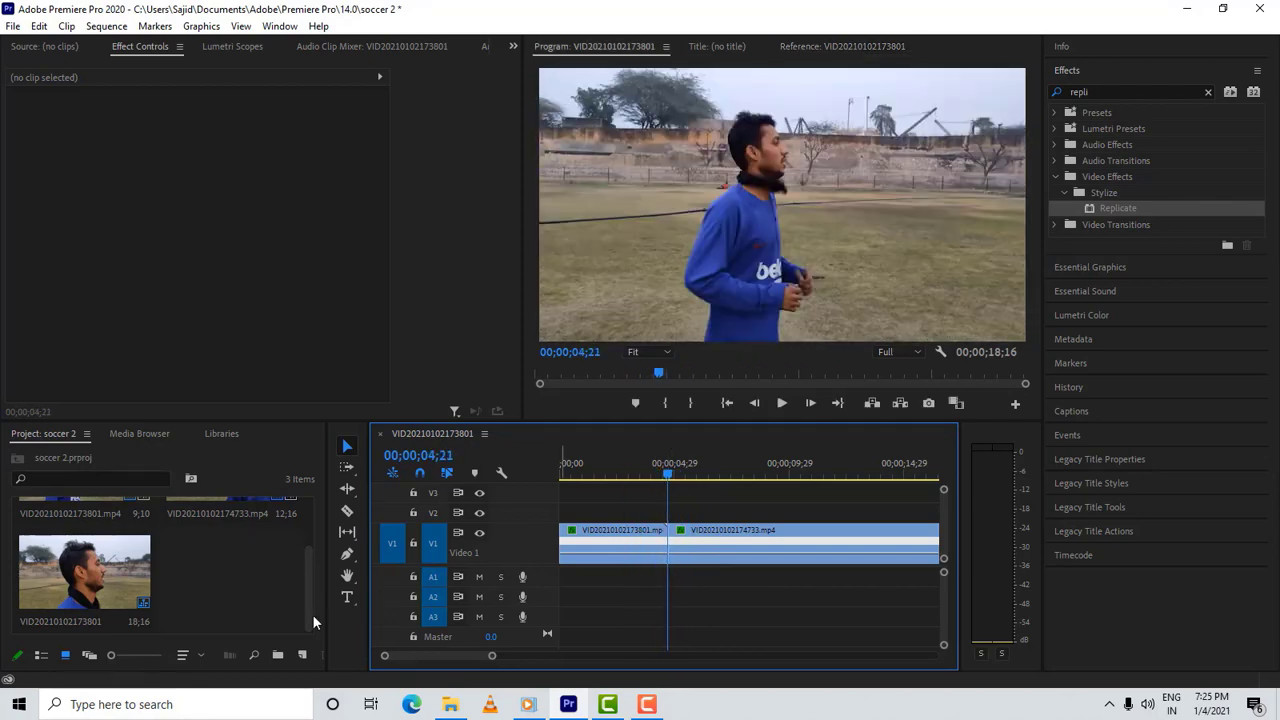
right_click(234, 588)
left_click(234, 587)
right_click(234, 587)
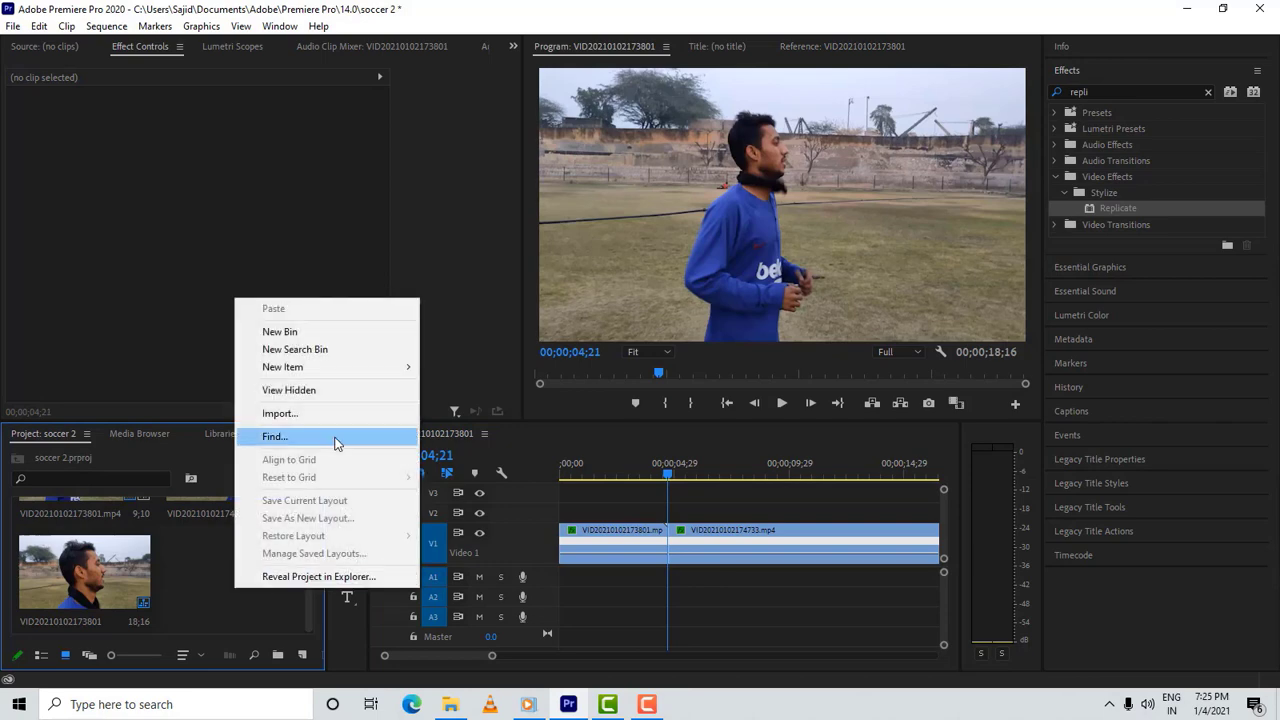
mouse_move(368, 368)
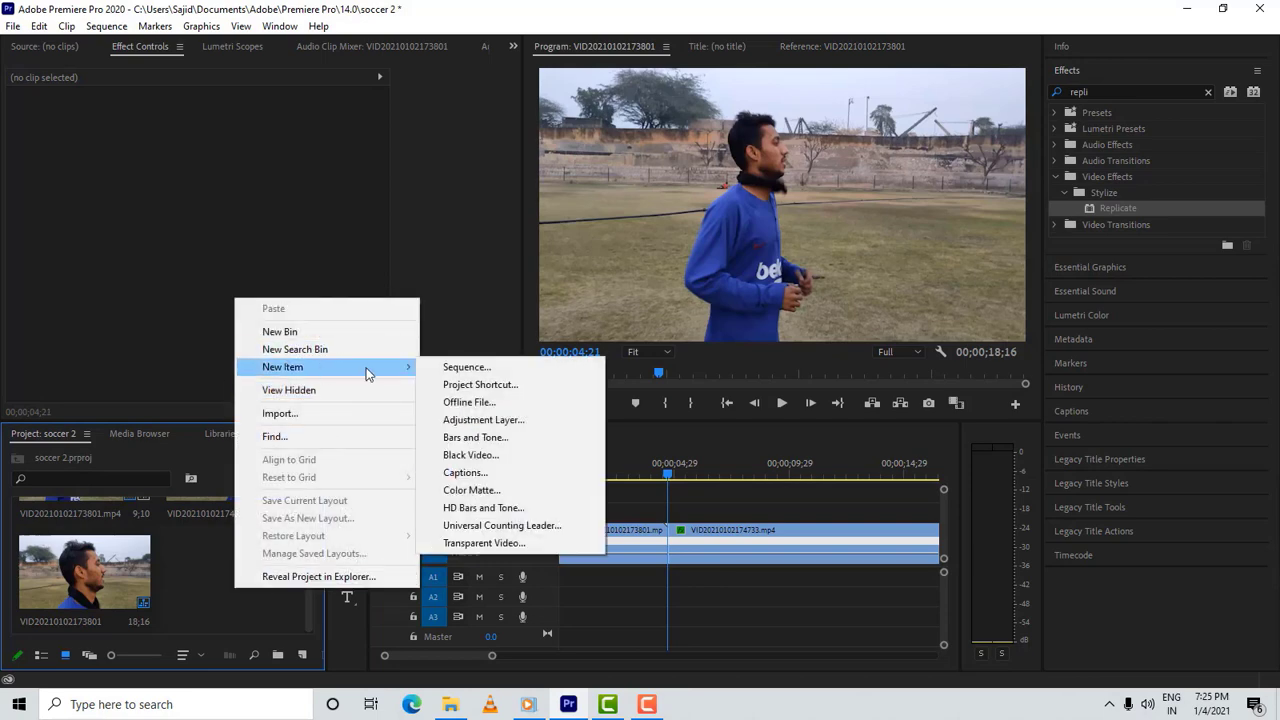
left_click(479, 424)
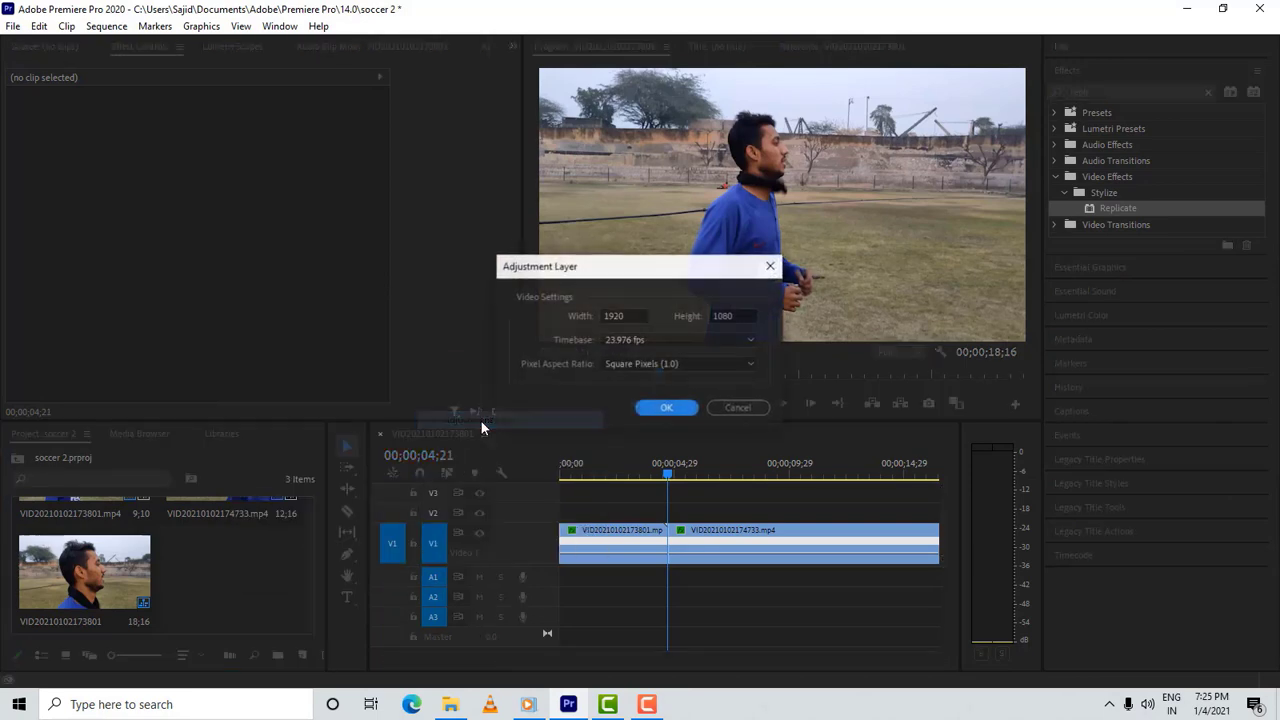
left_click(672, 408)
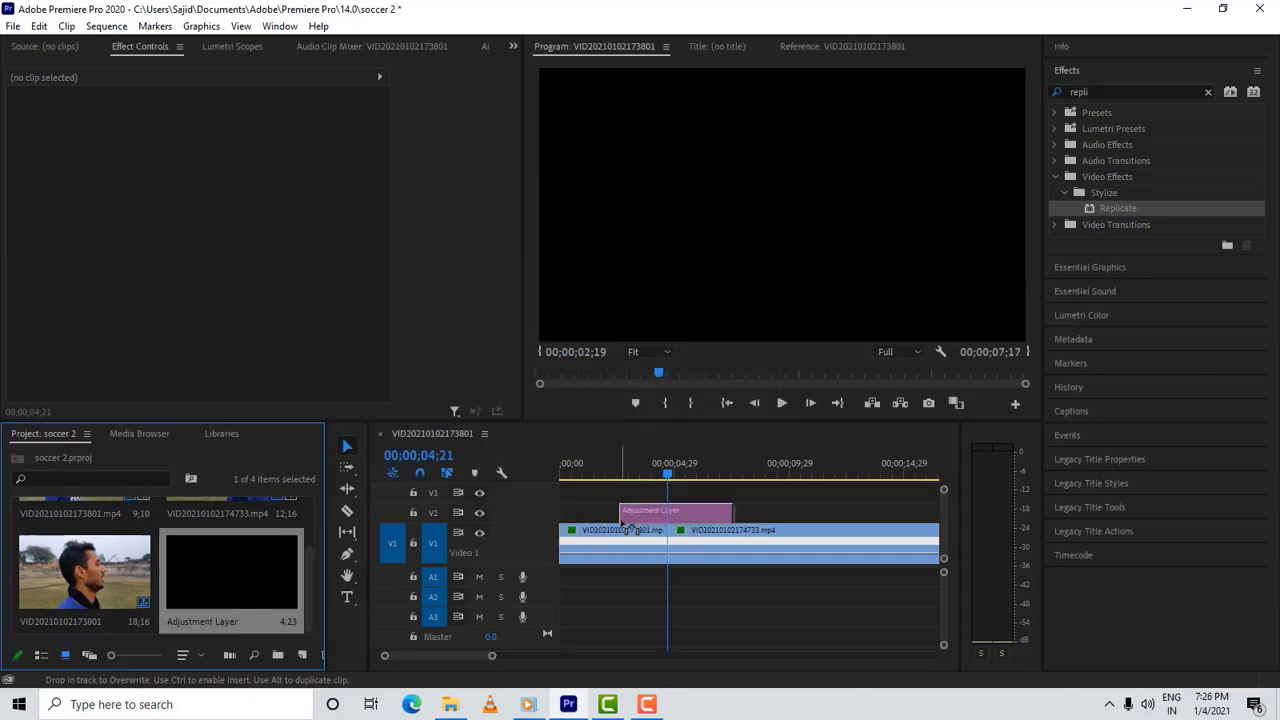
Place the adjustment layer on V2 over the cut, then step the playhead back a few frames.
left_click_drag(379, 571, 625, 512)
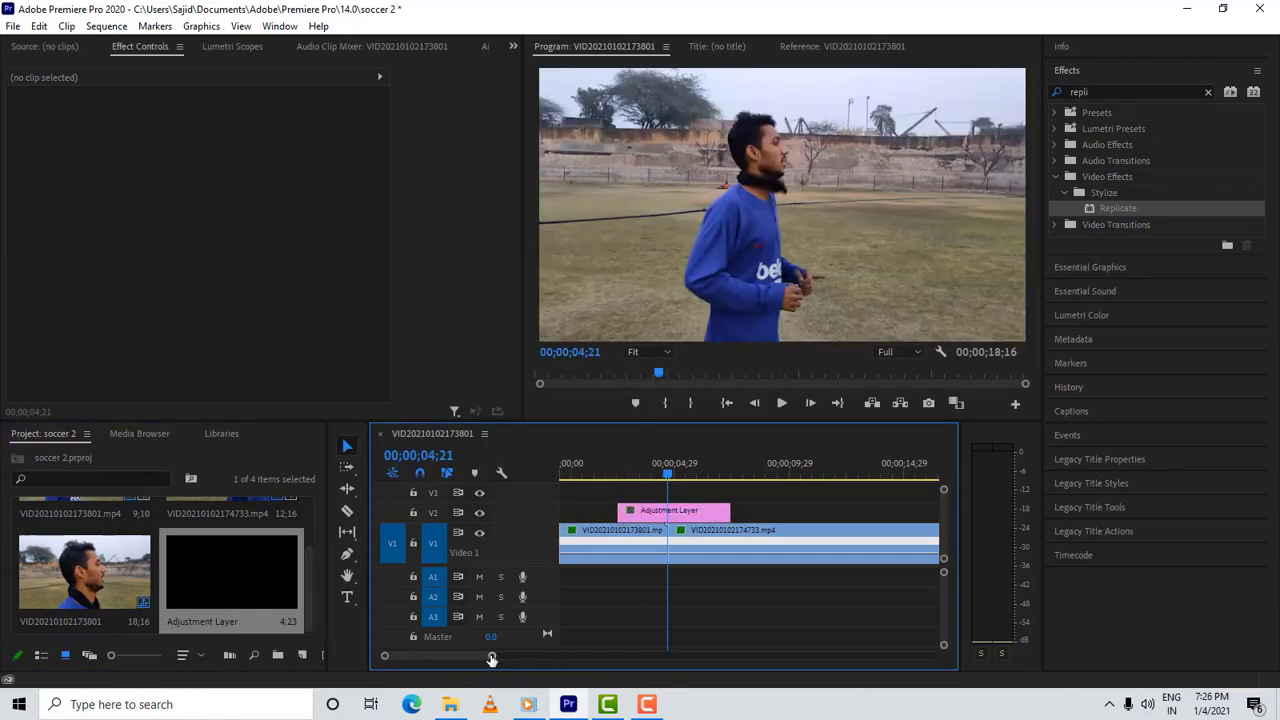
left_click_drag(491, 655, 463, 655)
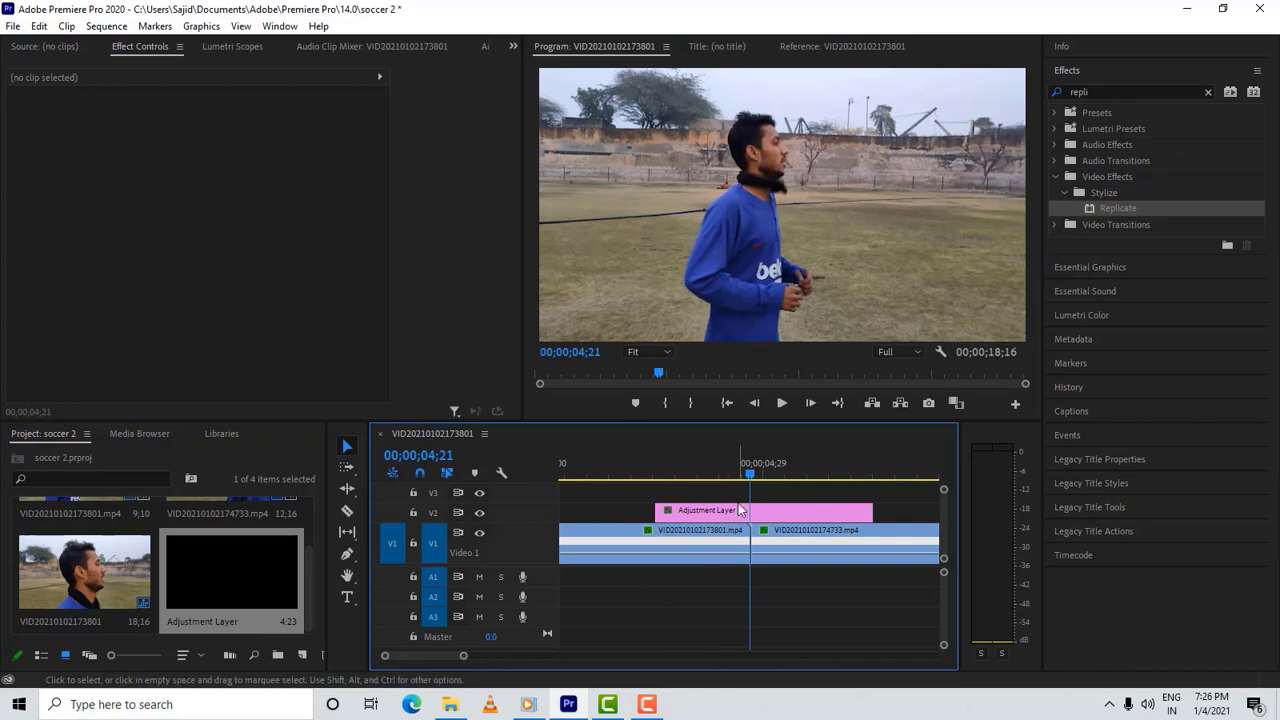
left_click_drag(463, 655, 436, 655)
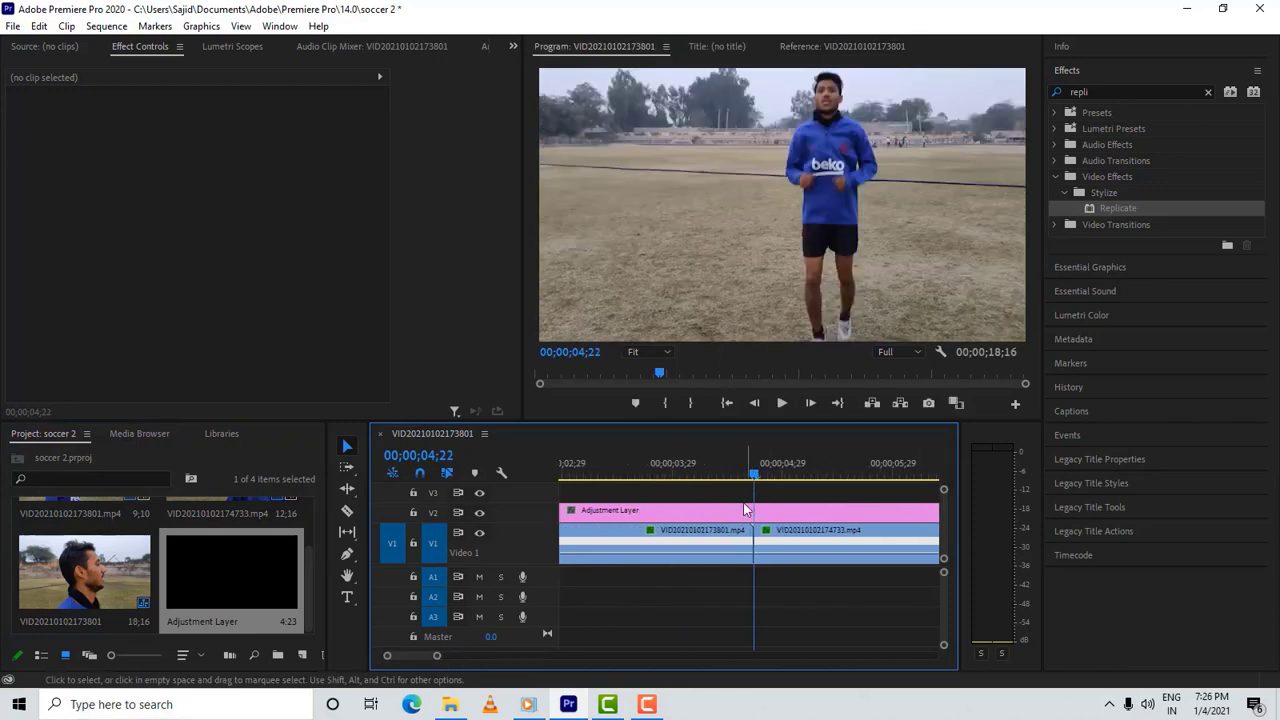
left_click(741, 516)
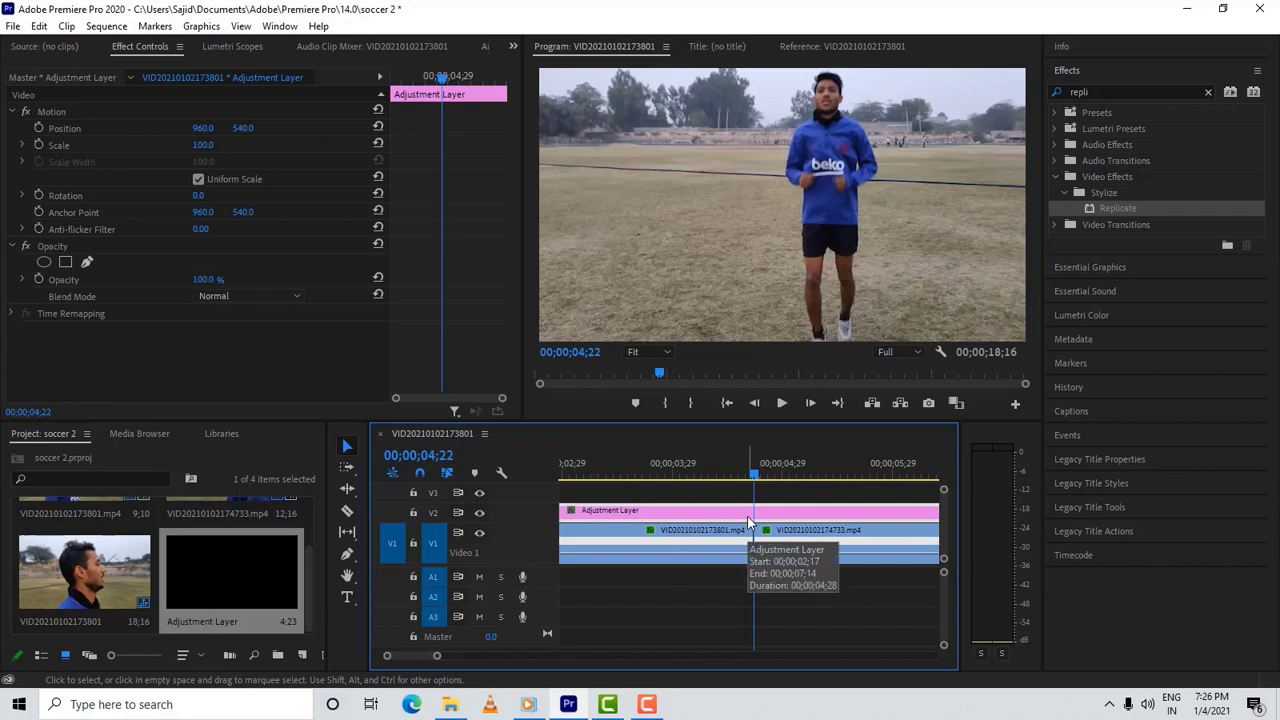
key("Left")
key("Left")
key("Left")
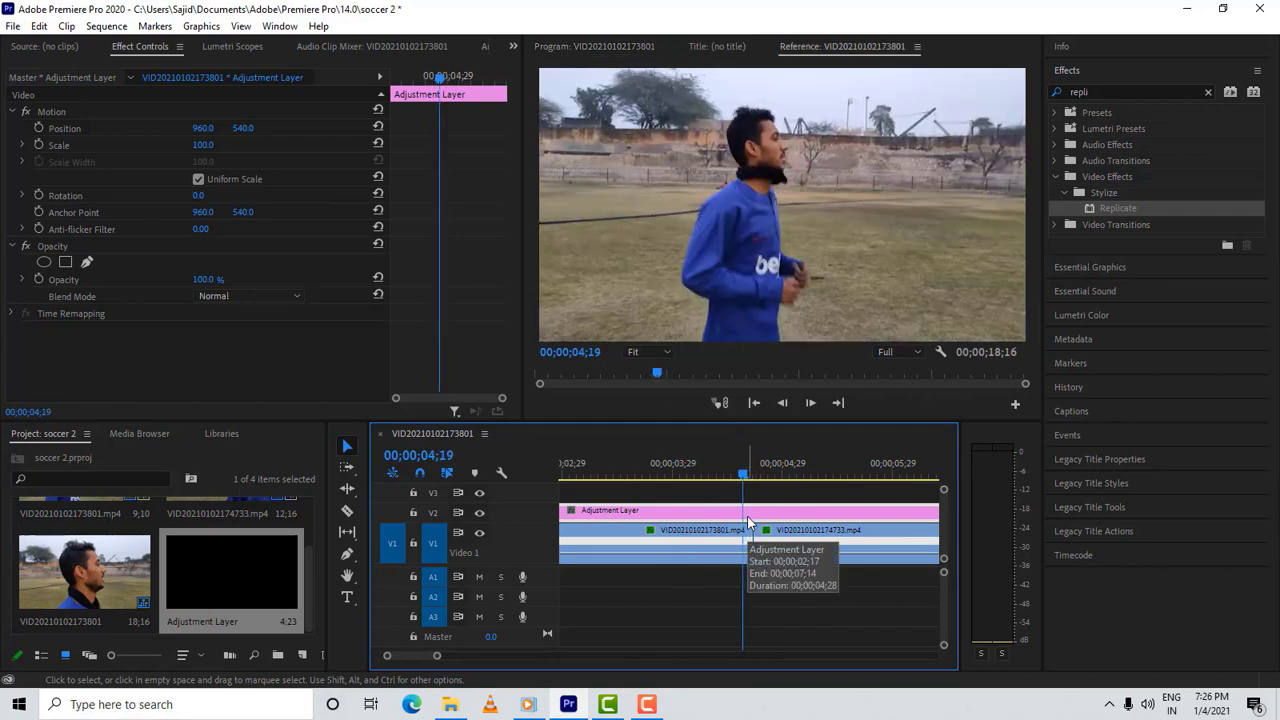
key("Left")
key("Left")
key("Left")
key("Left")
key("Left")
key("Left")
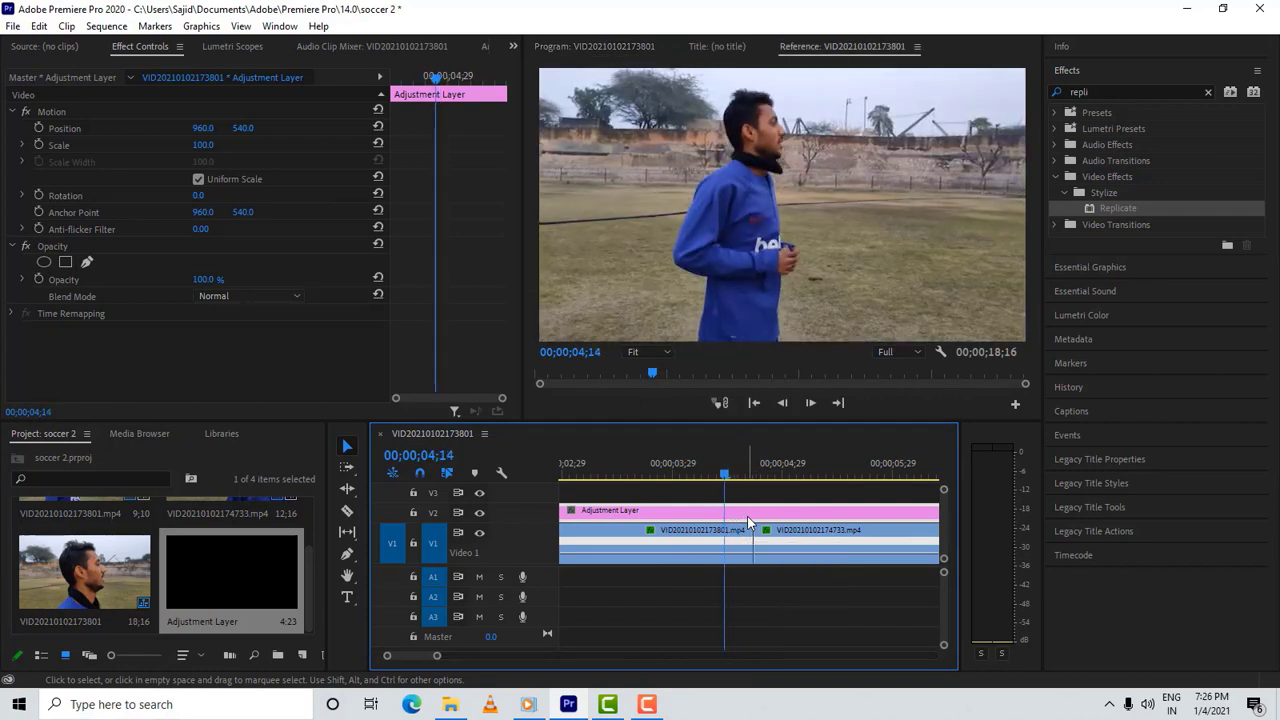
key("Left")
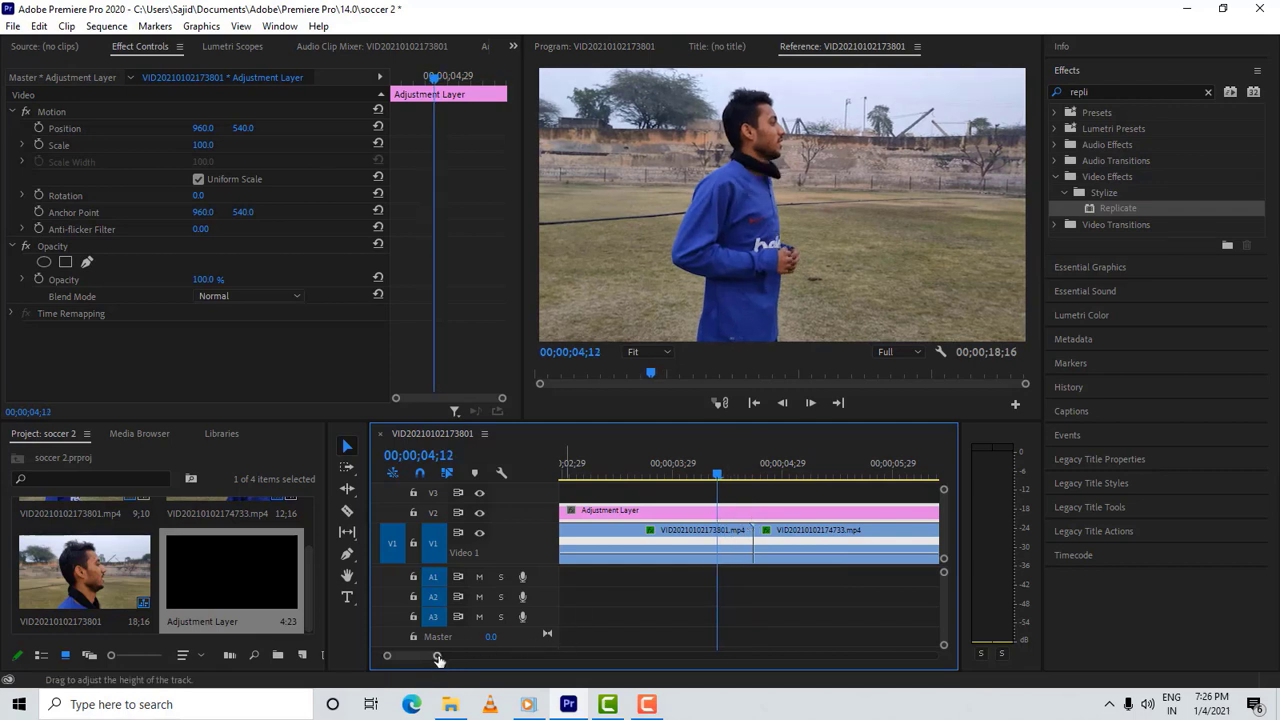
Razor the V2 adjustment layer at the playhead with Ctrl+K and delete the left piece.
left_click_drag(436, 655, 445, 655)
left_click(630, 512)
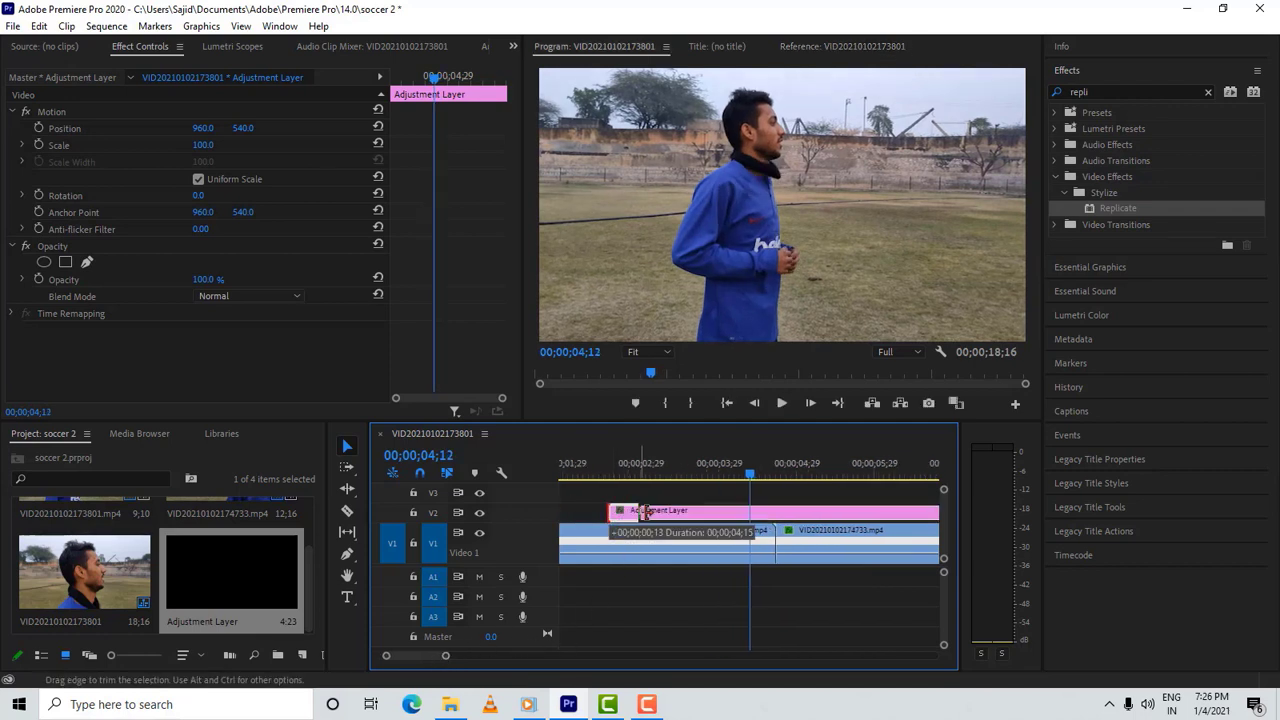
key("ctrl+k")
key("Delete")
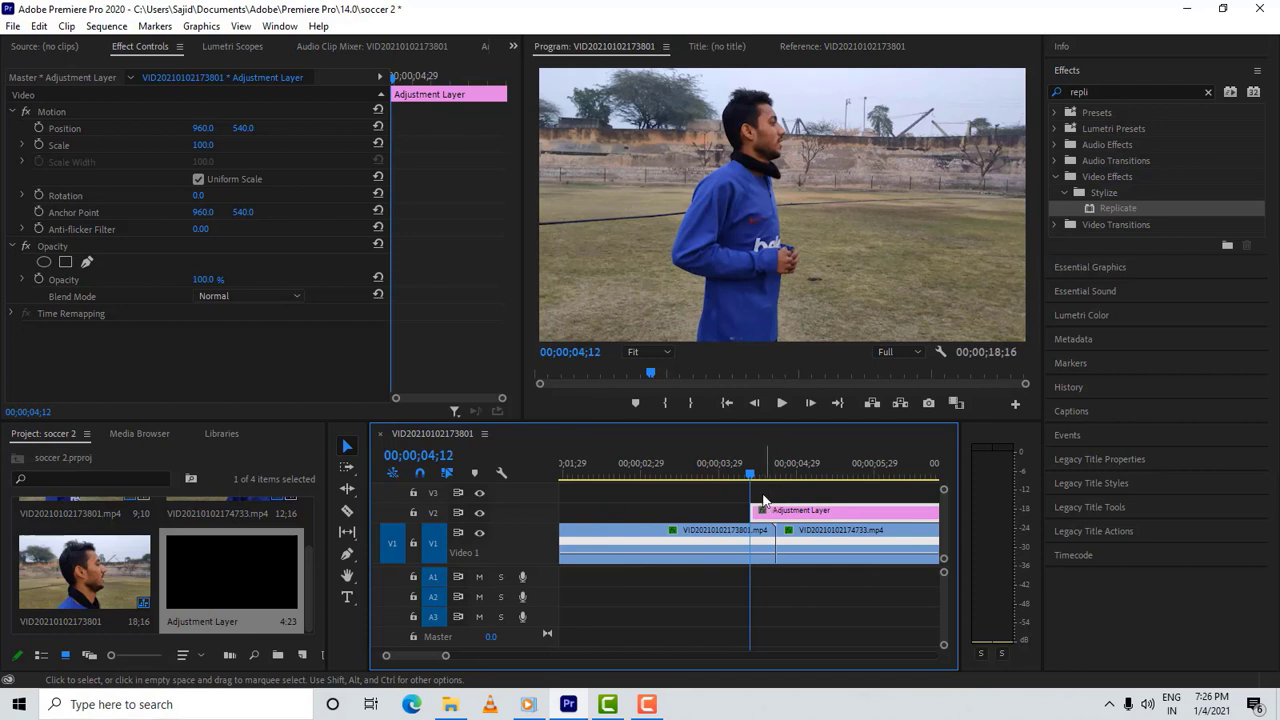
Trim the adjustment layer's end back toward the cut, to around 05;00.
left_click_drag(752, 474, 776, 474)
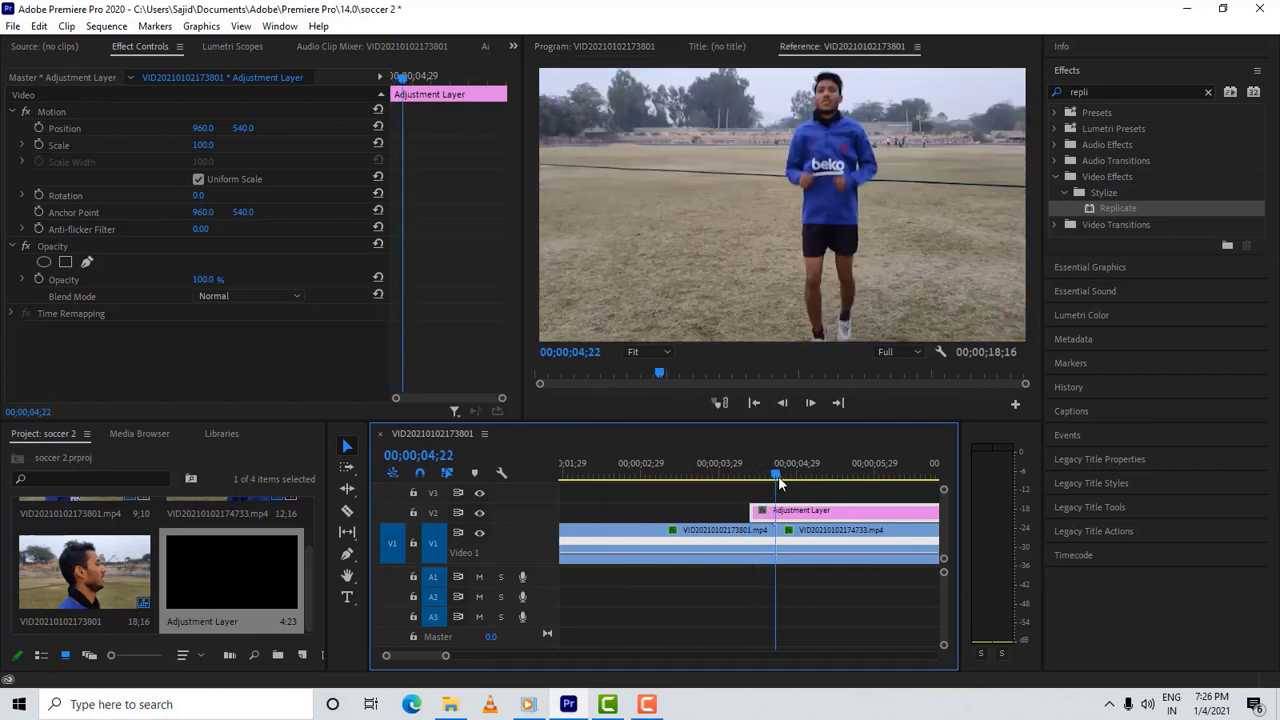
key("Right")
key("Right")
key("Right")
key("Right")
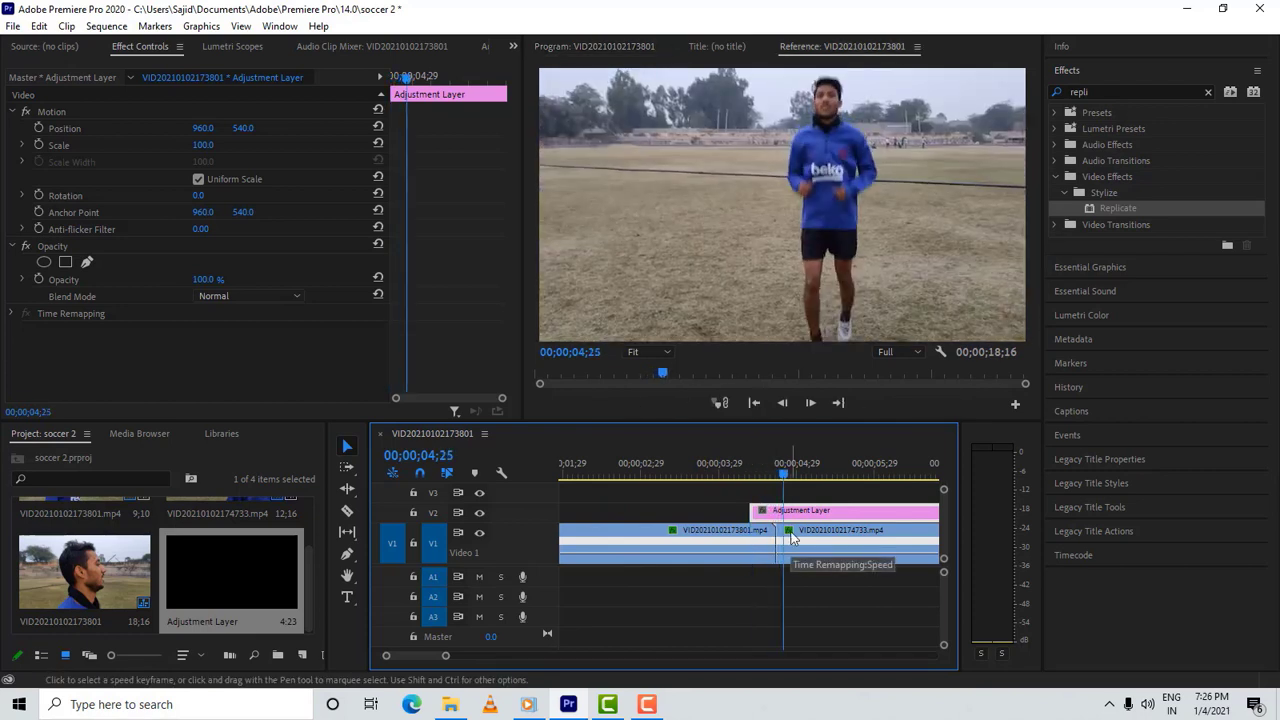
key("Right")
key("Right")
key("Right")
key("Right")
key("Right")
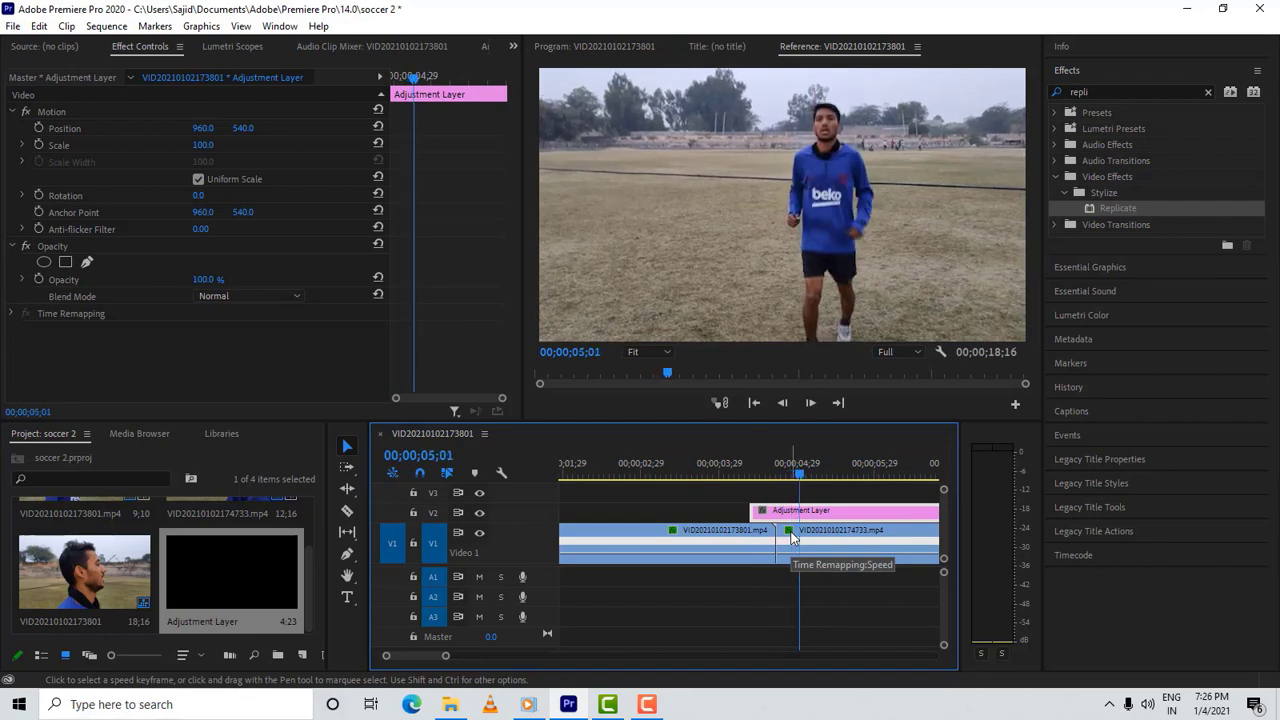
key("Right")
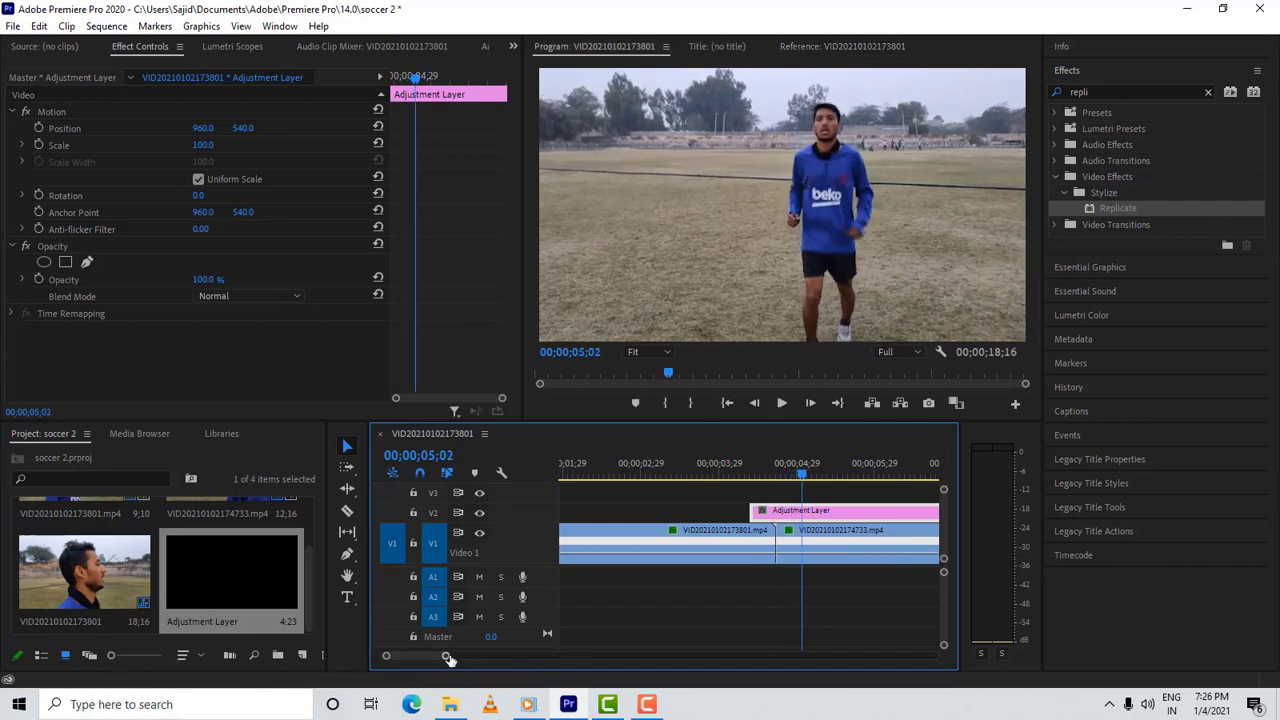
left_click_drag(445, 655, 459, 655)
left_click_drag(876, 510, 748, 512)
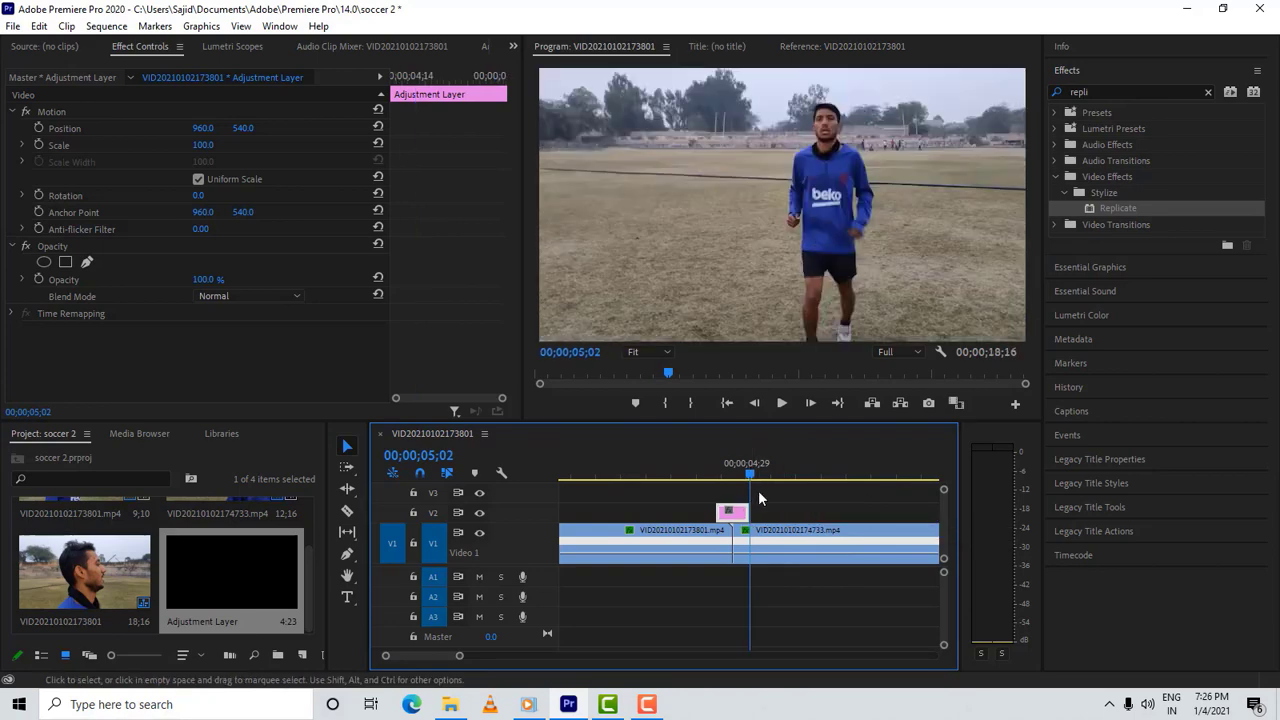
left_click(750, 480)
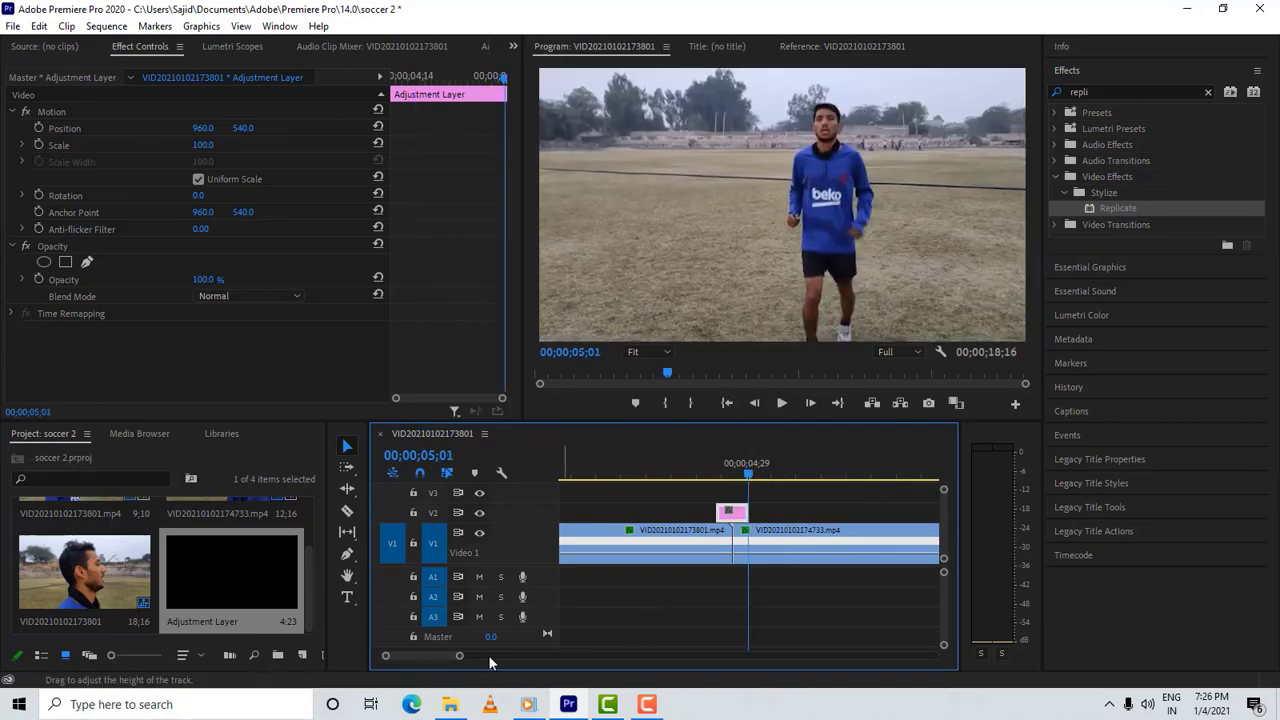
left_click(752, 479)
key("Up")
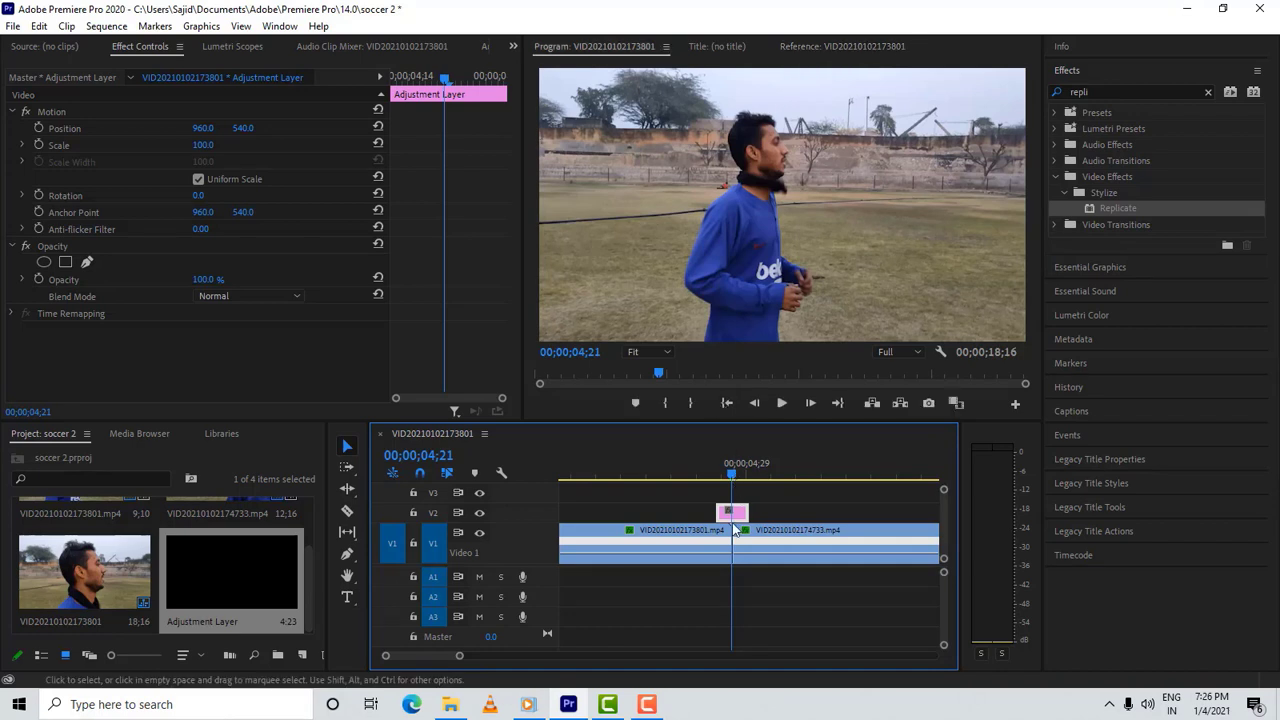
Park the playhead at 04;22 just after the cut and return to the sequence view.
left_click_drag(456, 656, 427, 656)
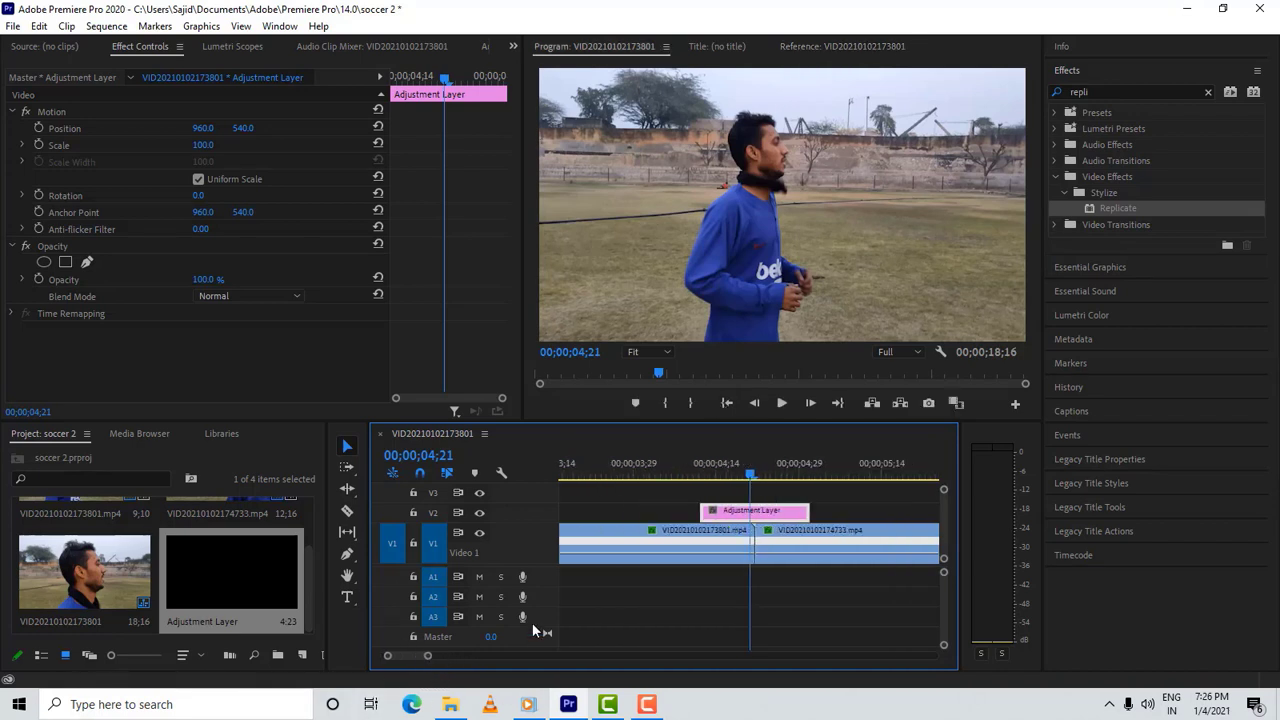
key("space")
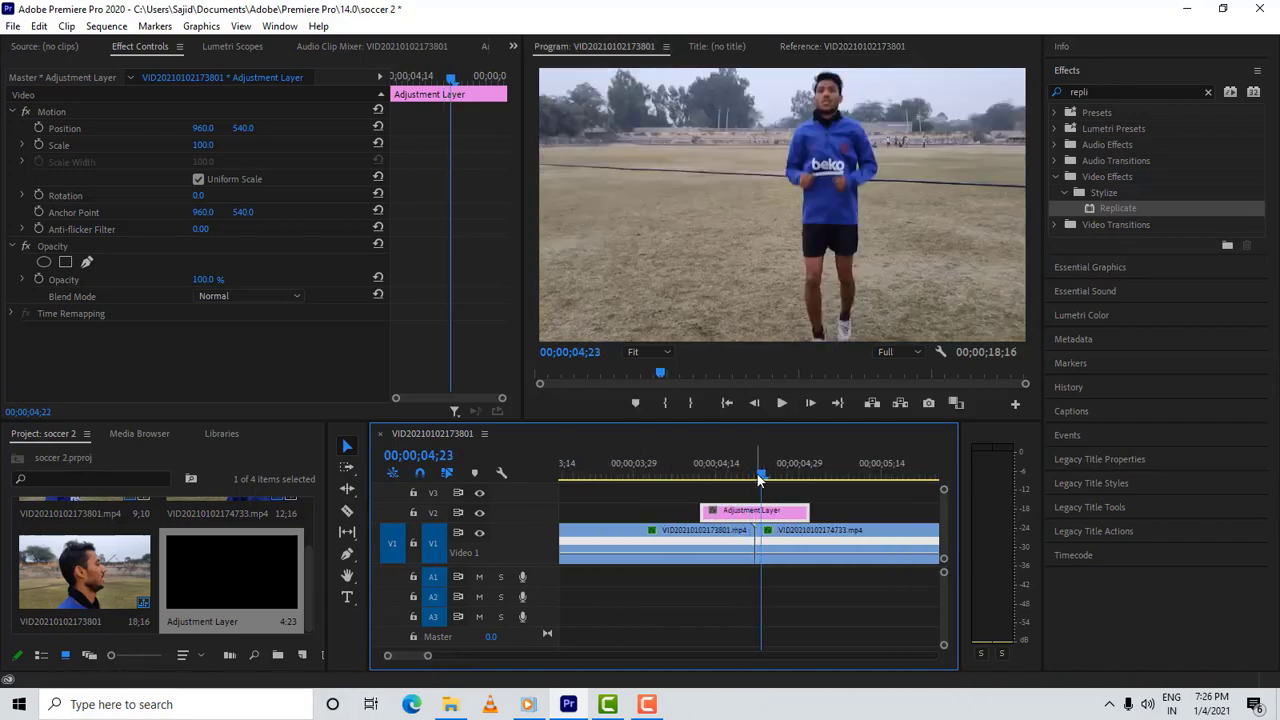
key("Left")
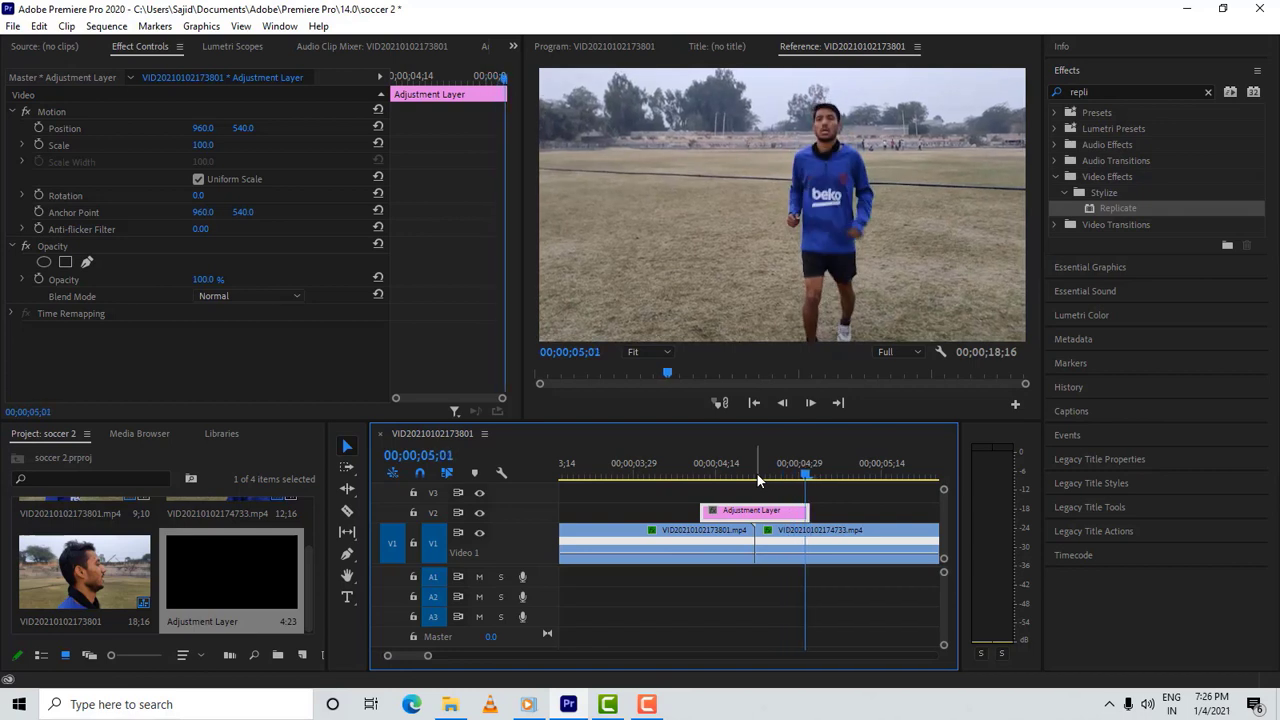
key("Left")
key("Left")
key("Left")
key("Left")
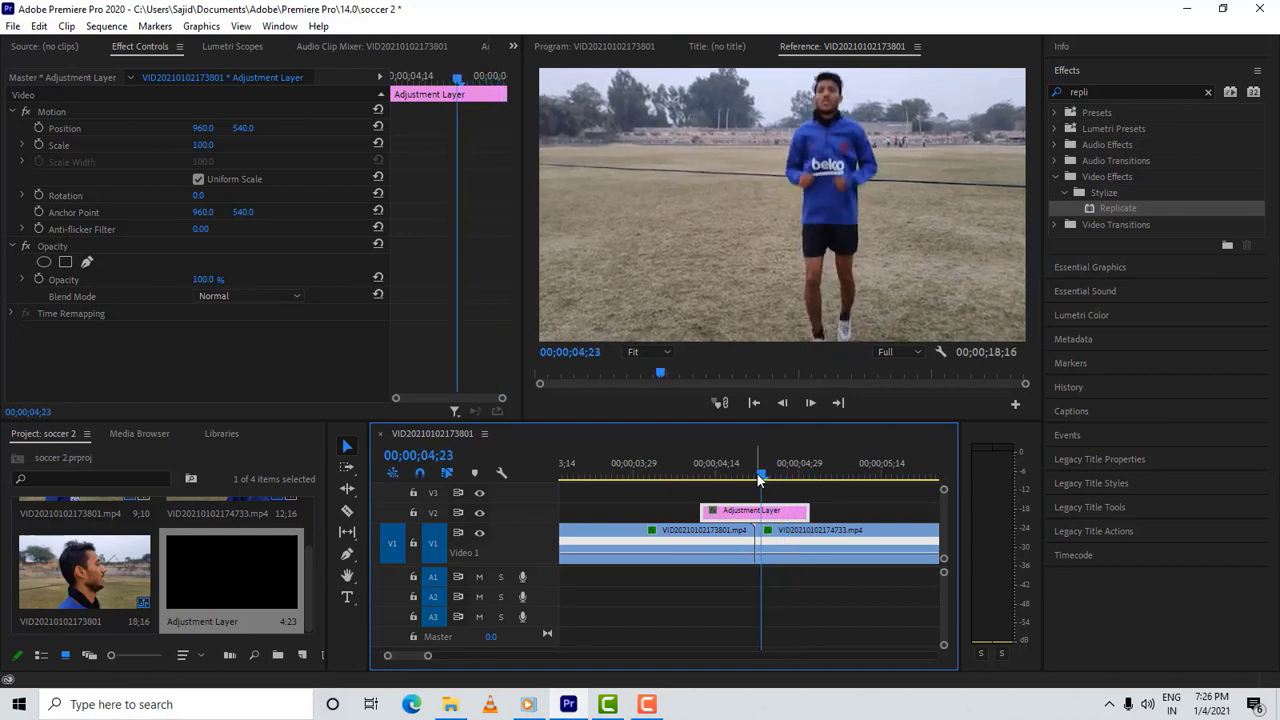
key("Left")
left_click(773, 512)
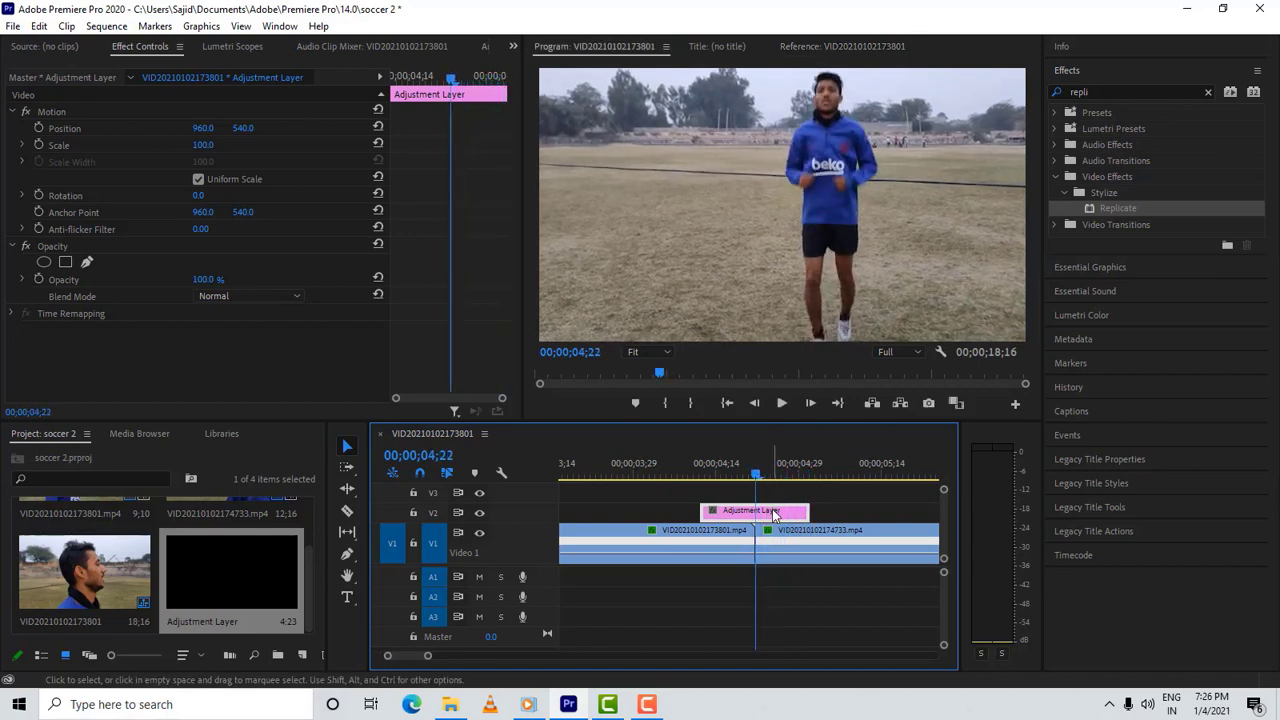
Duplicate the adjustment layer onto V3, then give the V2 clip Replicate with Count 3.
mouse_move(773, 512)
left_mouse_down()
mouse_move(773, 491)
mouse_move(756, 512)
left_mouse_up()
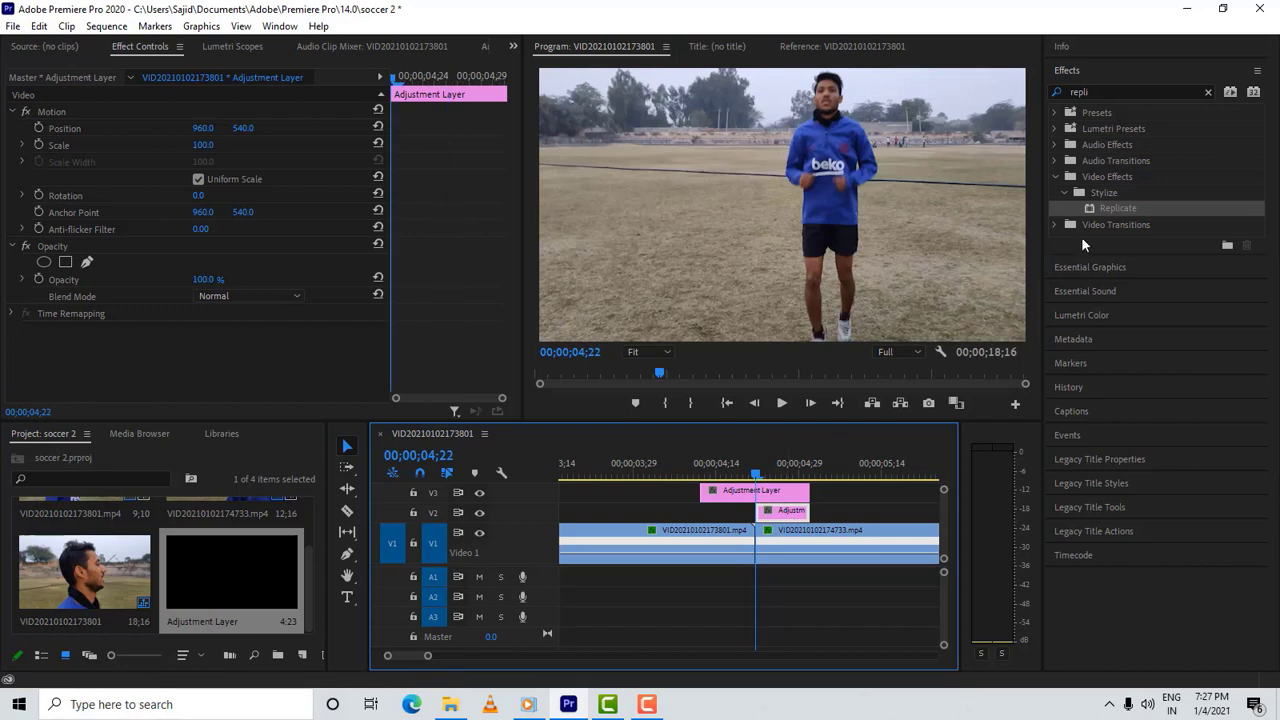
left_click(1098, 89)
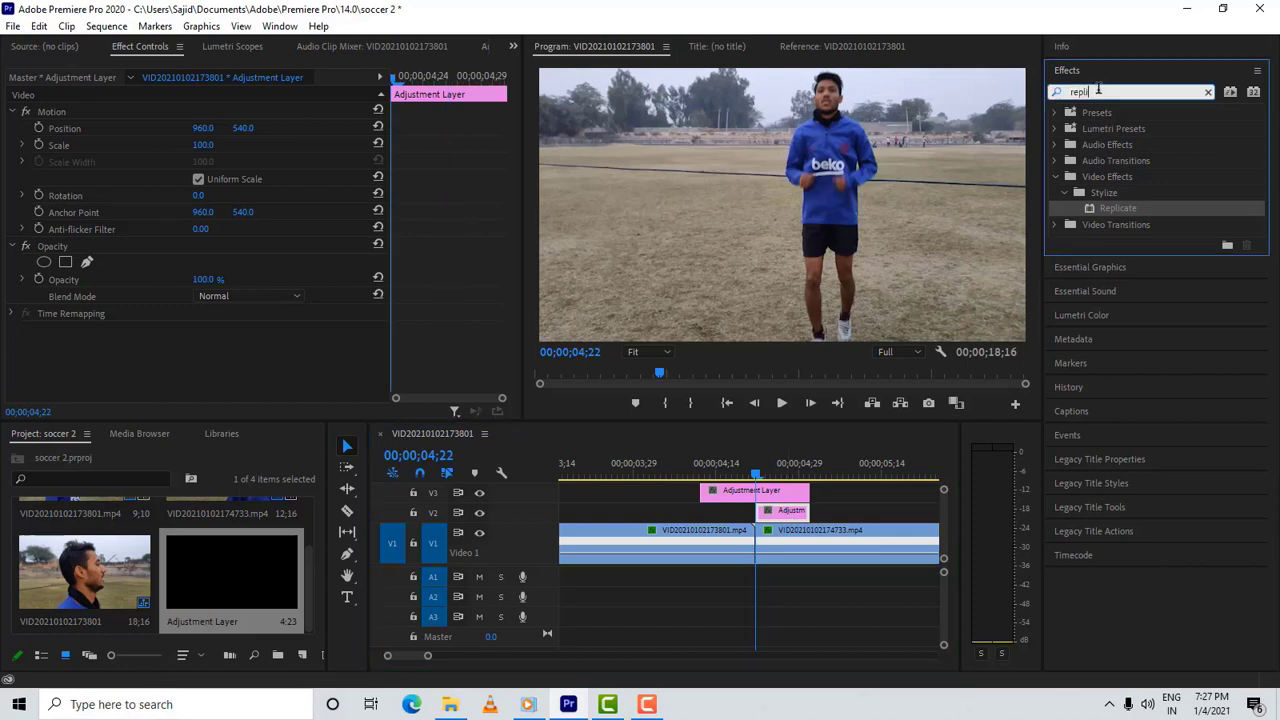
left_click_drag(1129, 207, 795, 518)
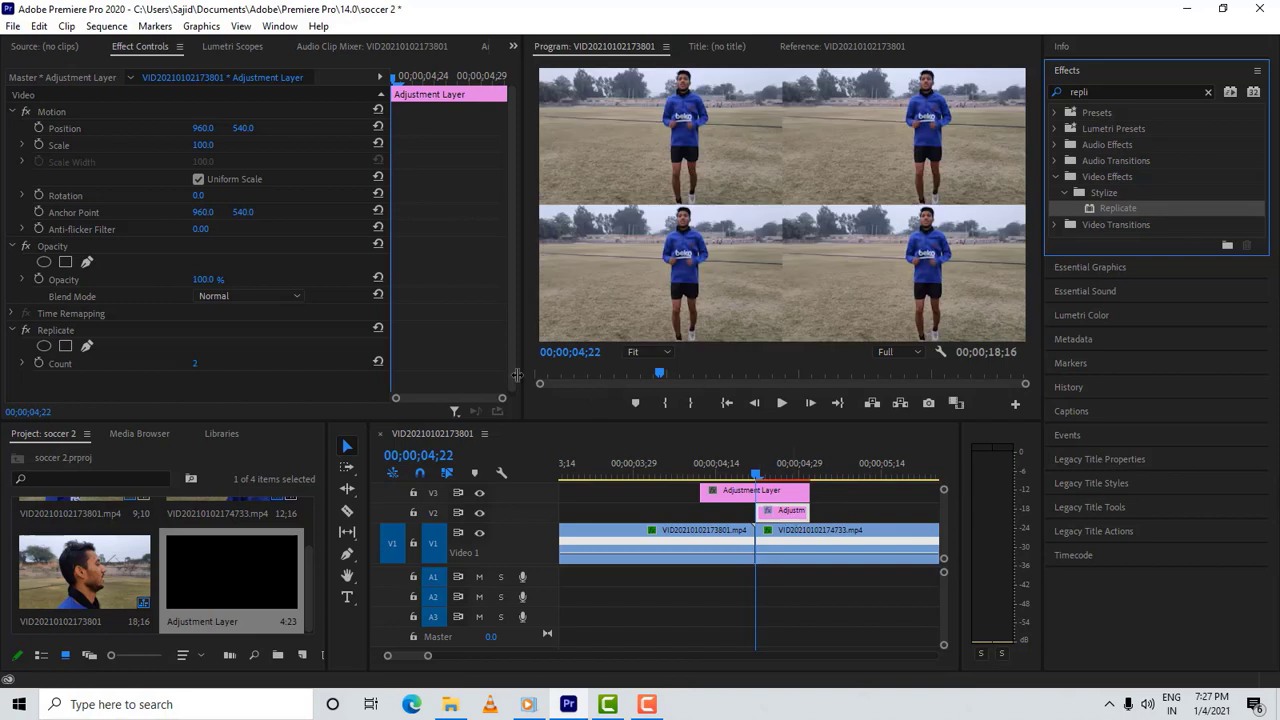
left_click(194, 366)
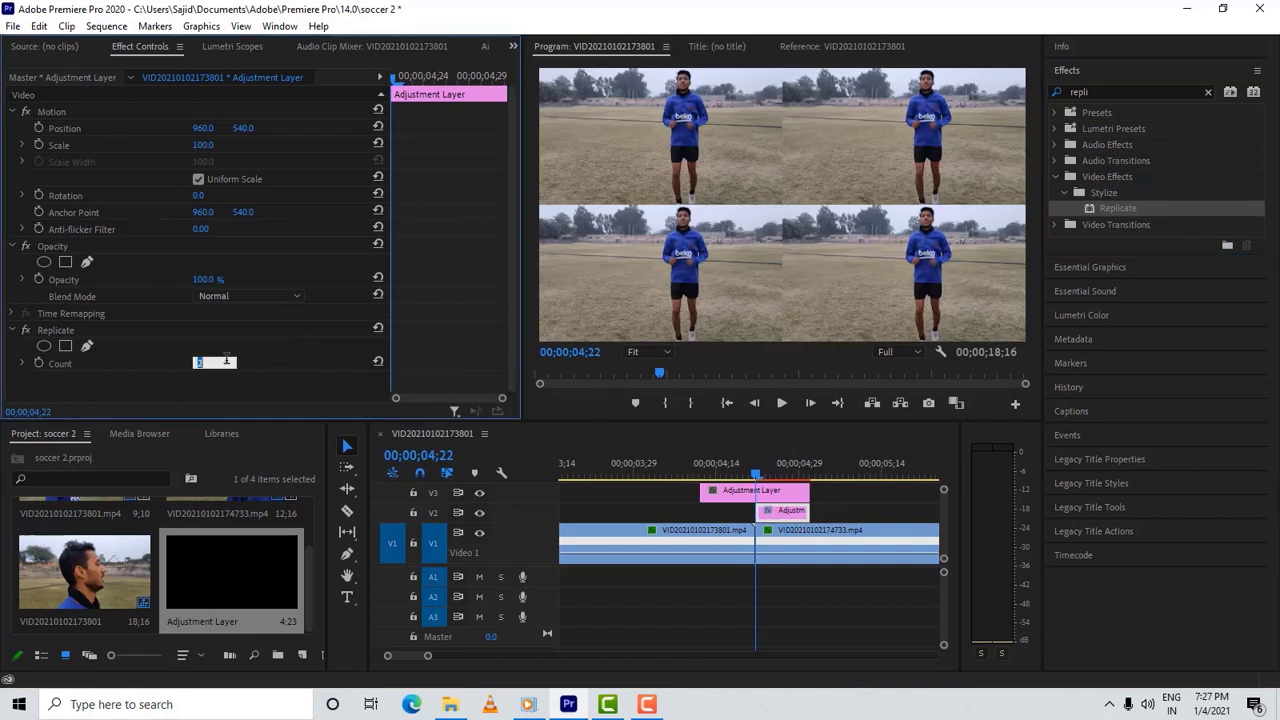
type("3")
key("Return")
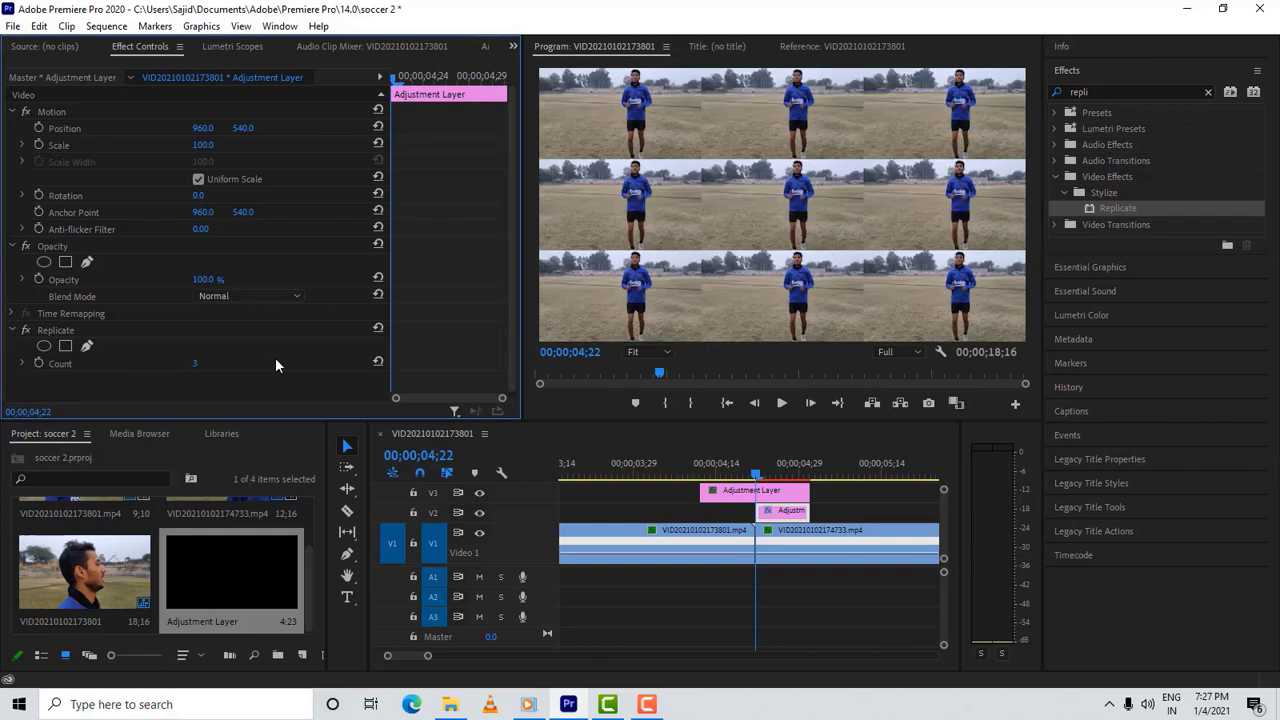
scroll(278, 365, "down", 1)
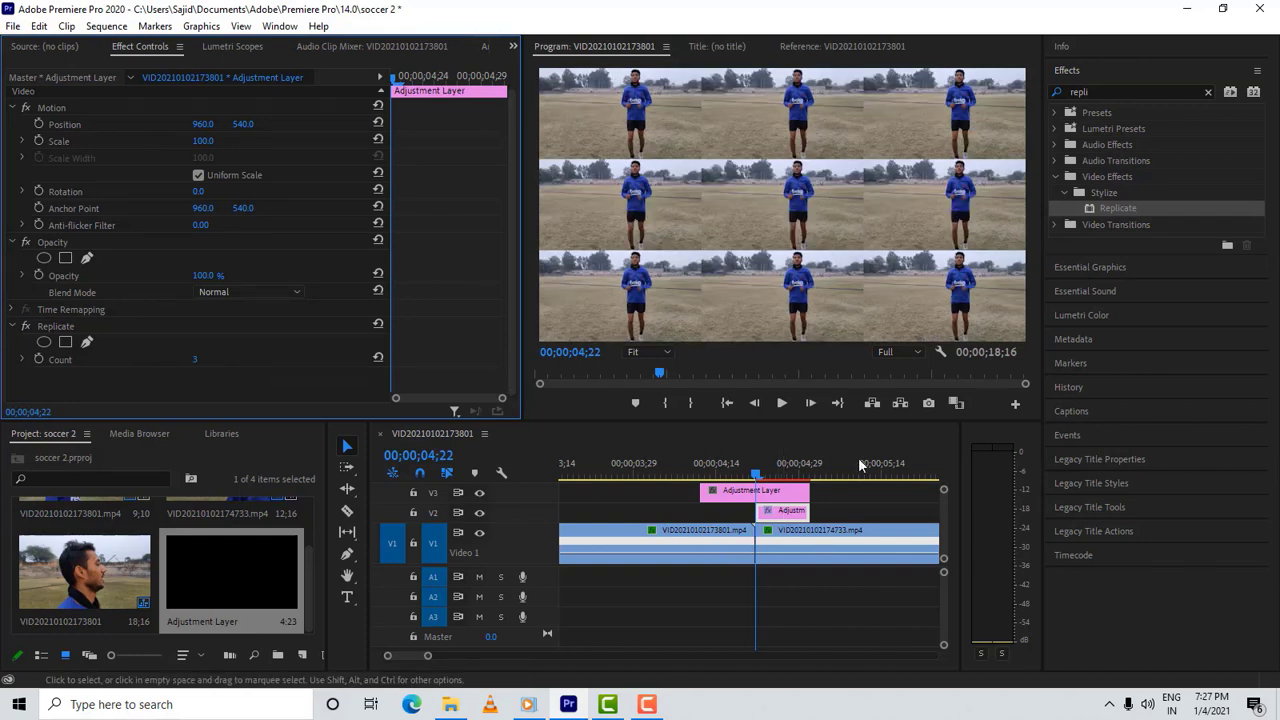
Apply Mirror to the V2 adjustment clip with a 90° reflection angle.
left_click(1093, 93)
double_click(1093, 93)
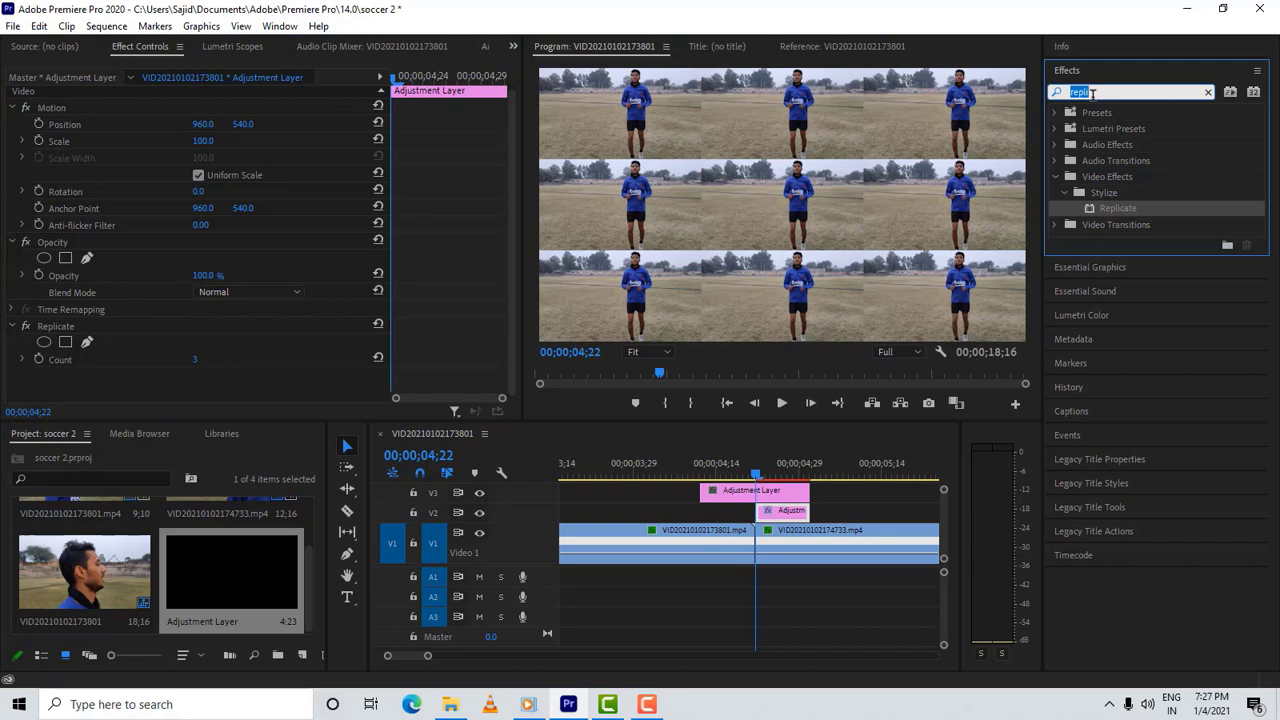
type("mirror")
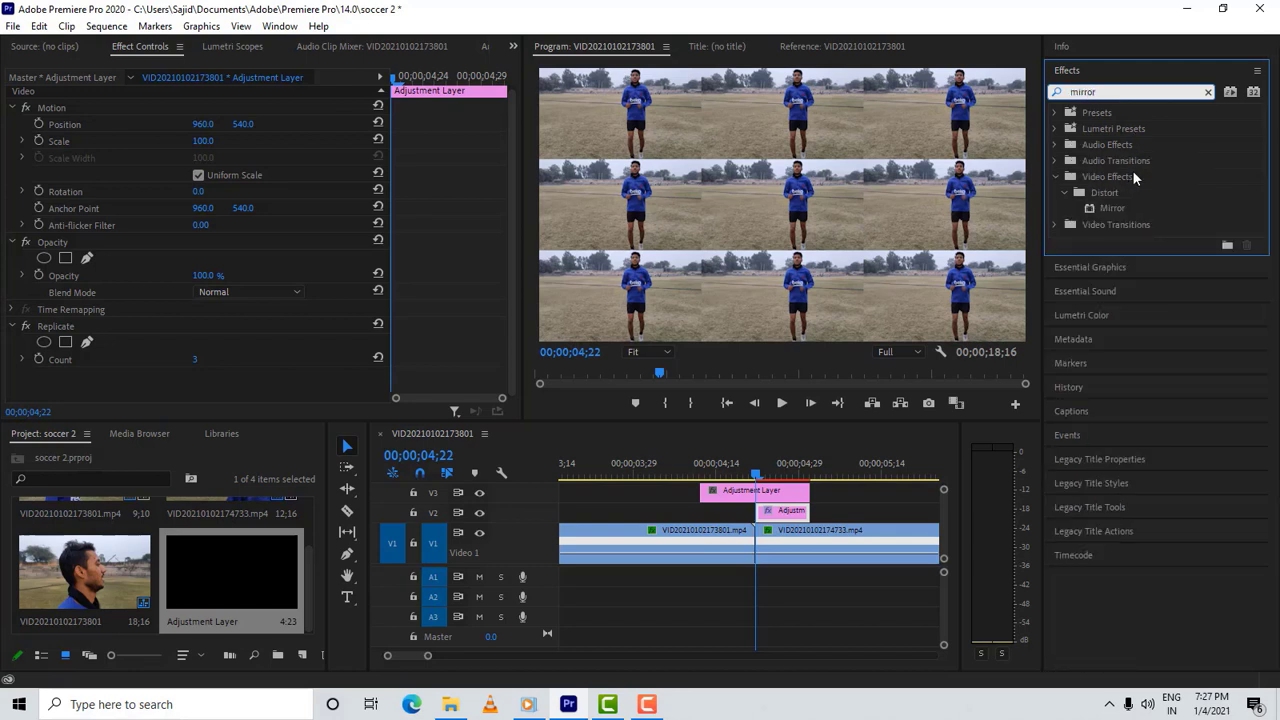
left_click_drag(1122, 210, 790, 512)
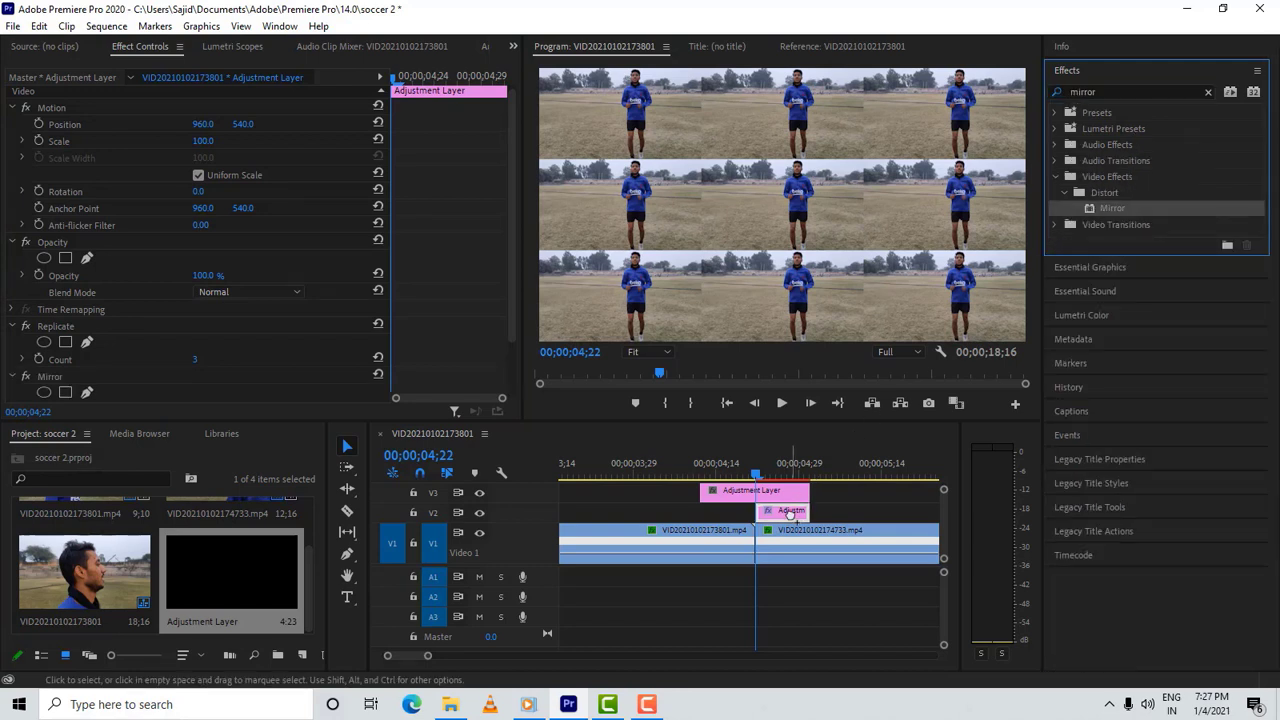
scroll(291, 360, "down", 1)
scroll(291, 355, "down", 3)
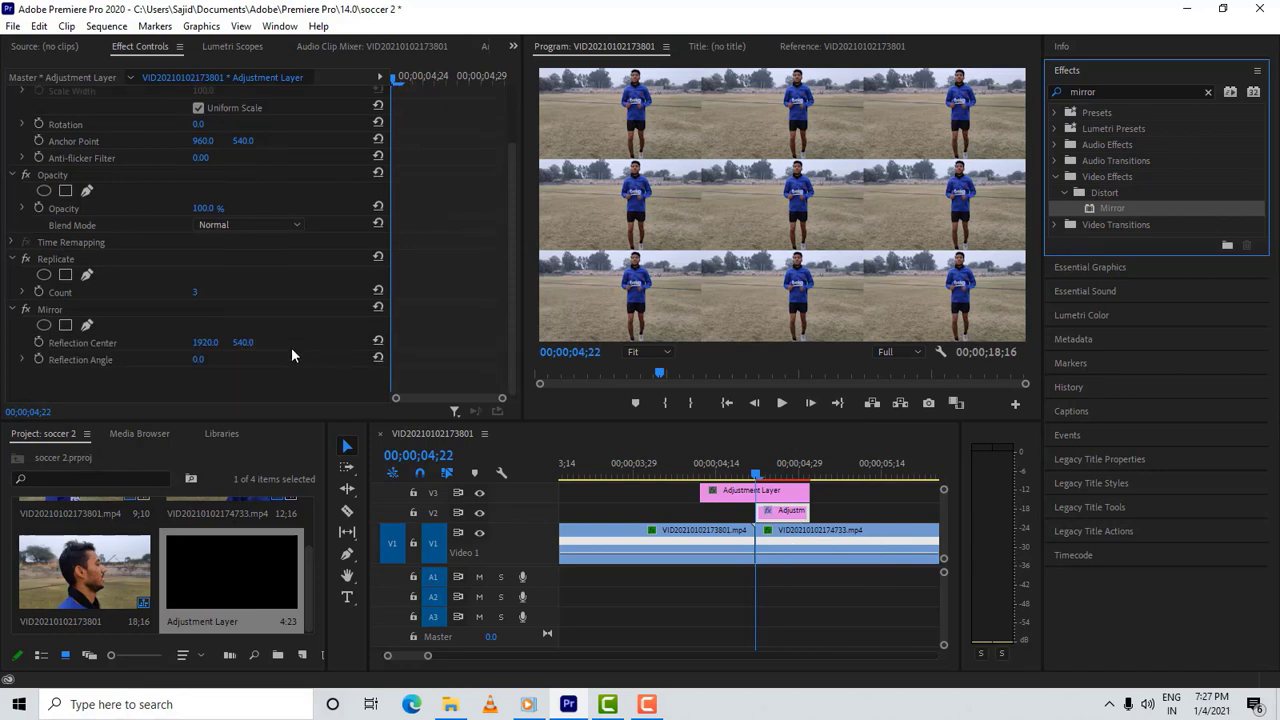
left_click(197, 361)
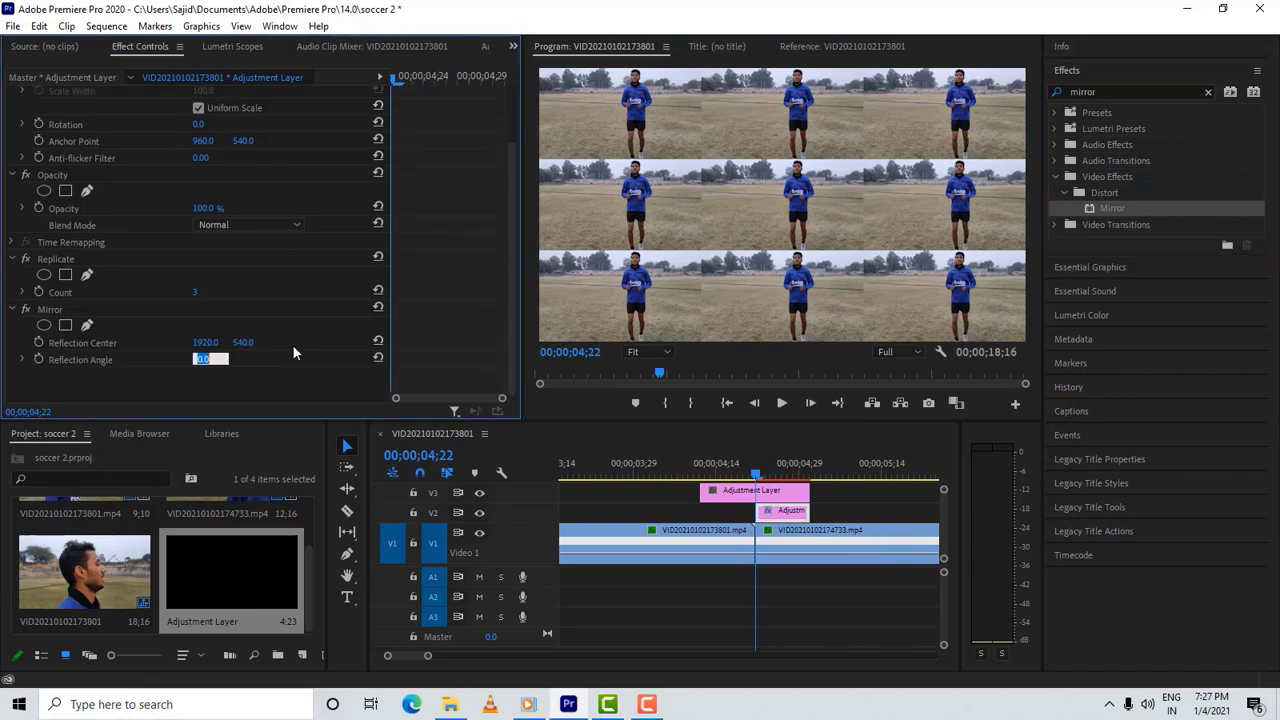
type("90")
key("Return")
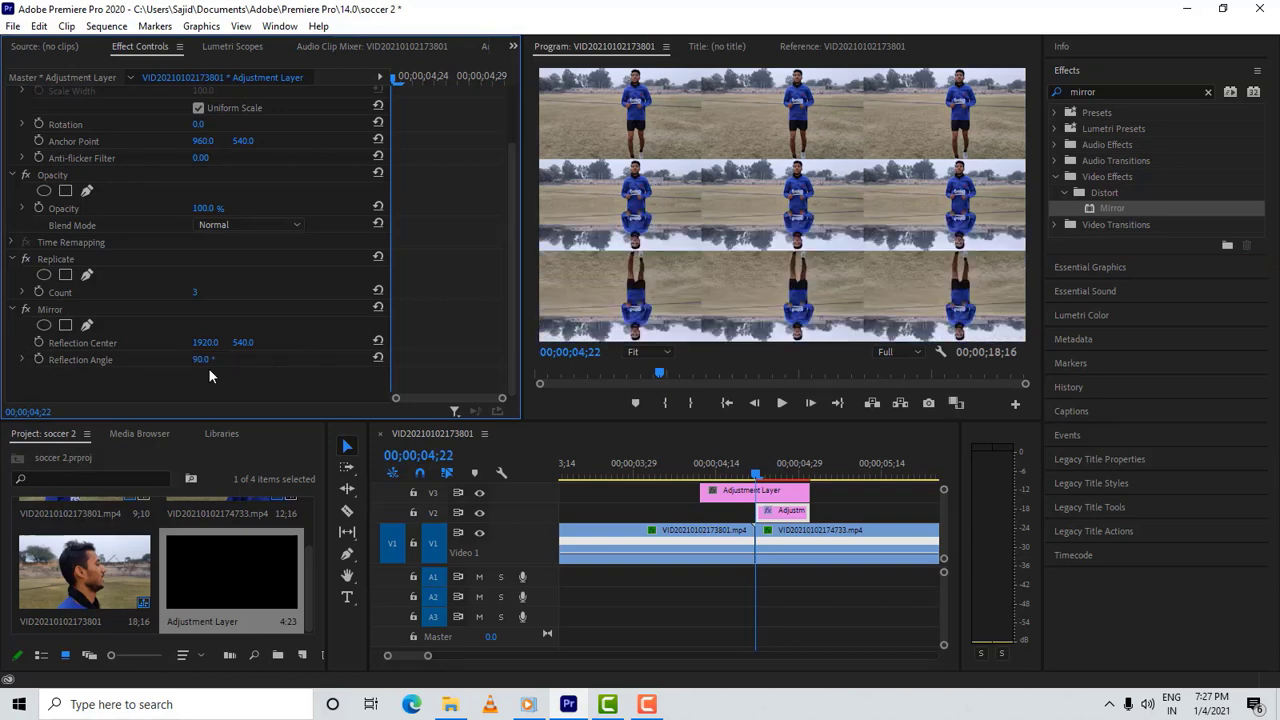
Set the first Mirror's reflection centre Y to 718.
mouse_move(200, 359)
left_mouse_down()
mouse_move(170, 359)
mouse_move(302, 363)
left_mouse_up()
left_click_drag(241, 342, 372, 342)
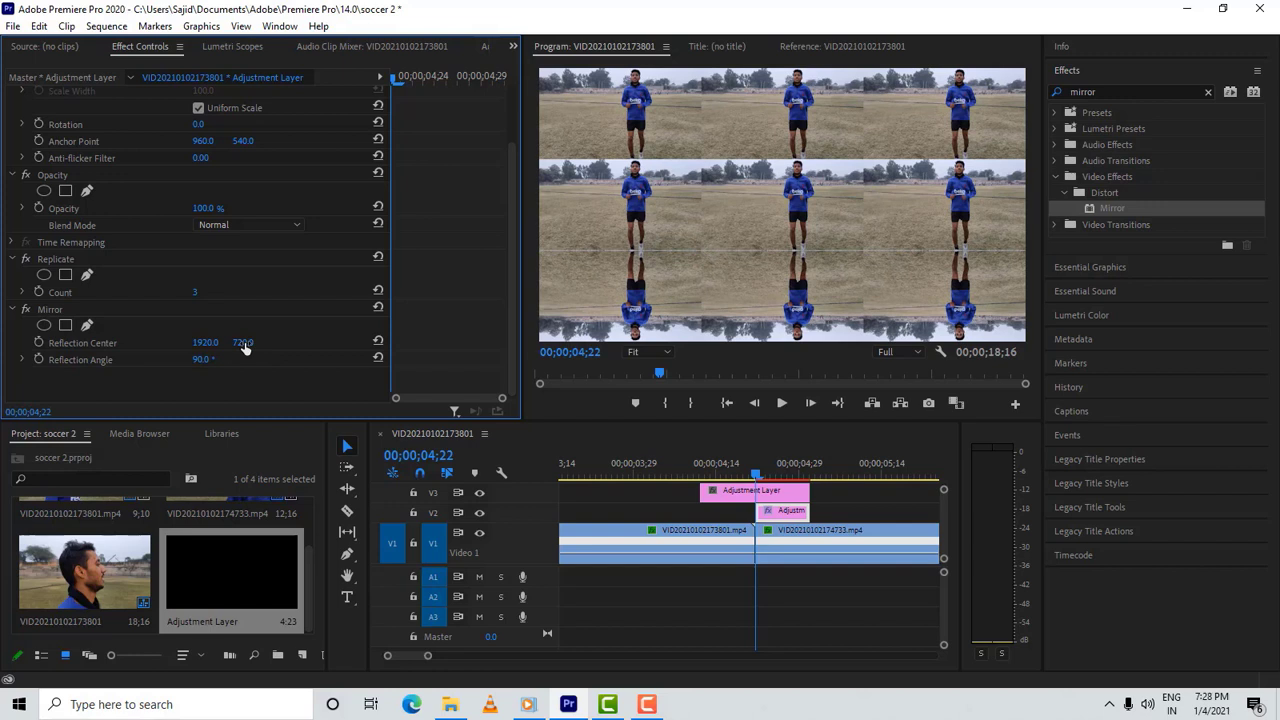
left_click_drag(243, 342, 240, 342)
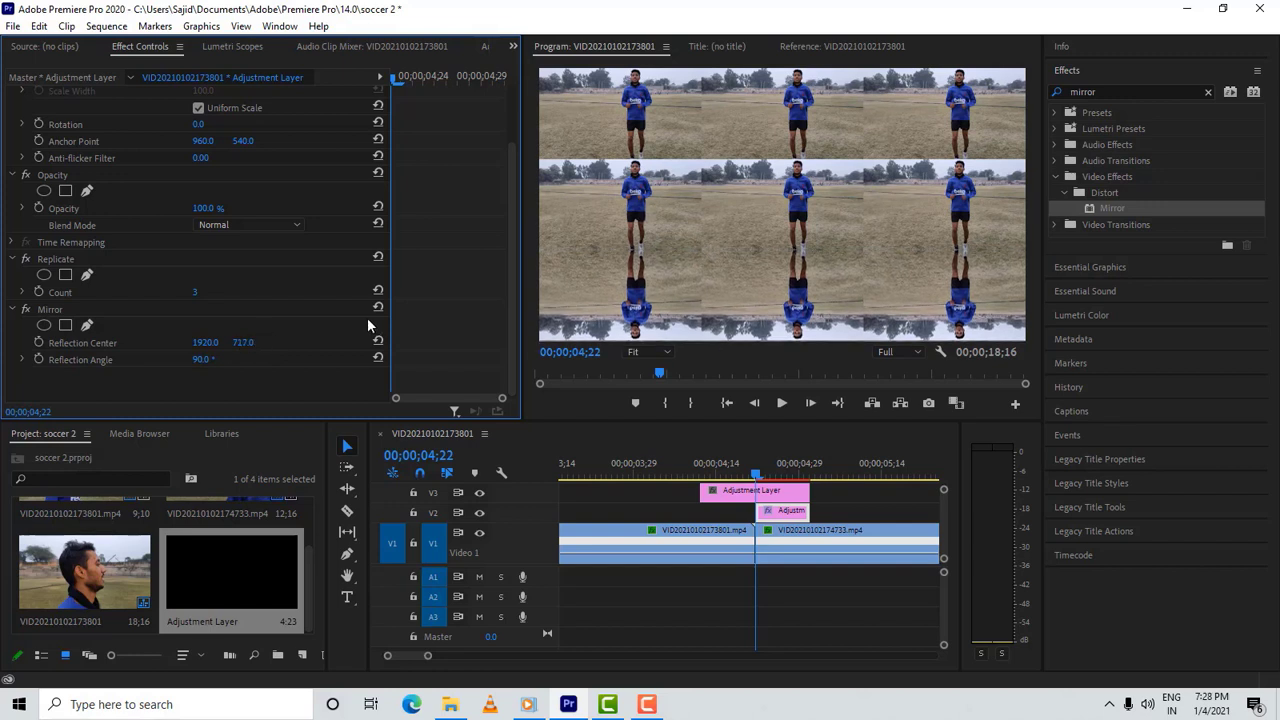
left_click(244, 341)
type("71")
type("8")
key("Return")
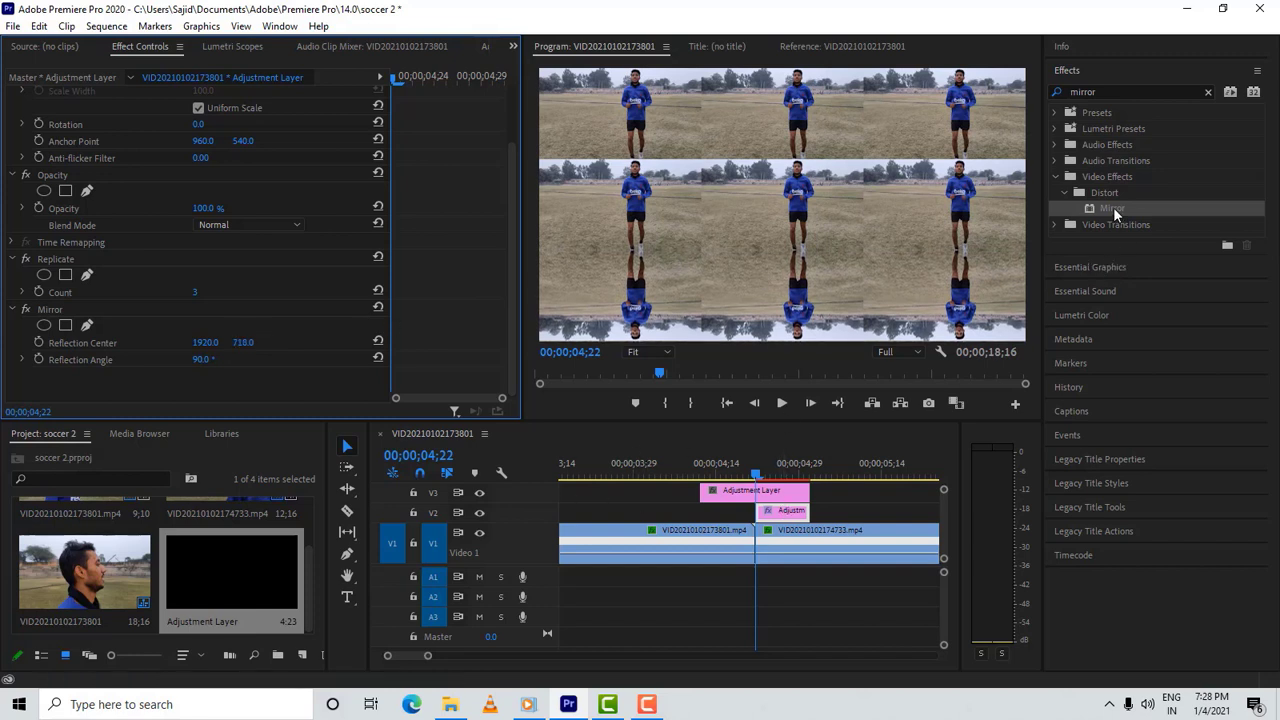
Add a second Mirror with a -90° reflection angle and centre Y 361.
mouse_move(1110, 208)
left_mouse_down()
mouse_move(836, 506)
mouse_move(790, 515)
left_mouse_up()
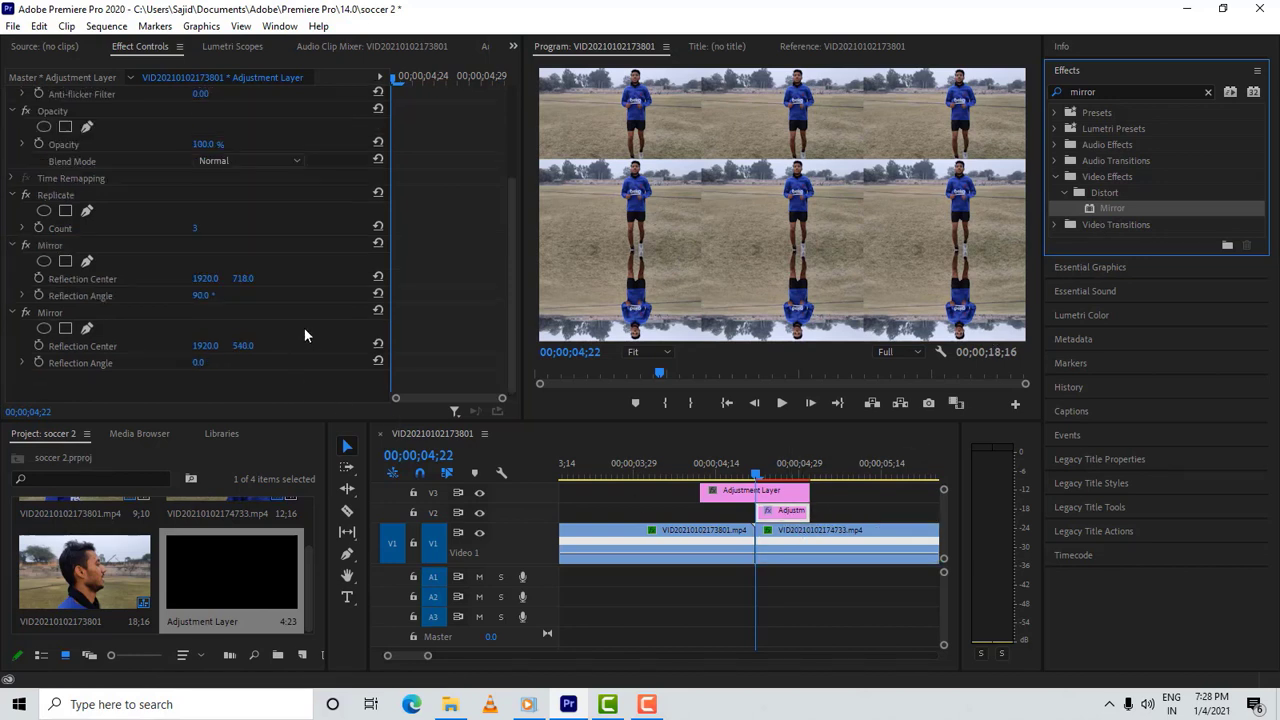
left_click(199, 360)
type("-90")
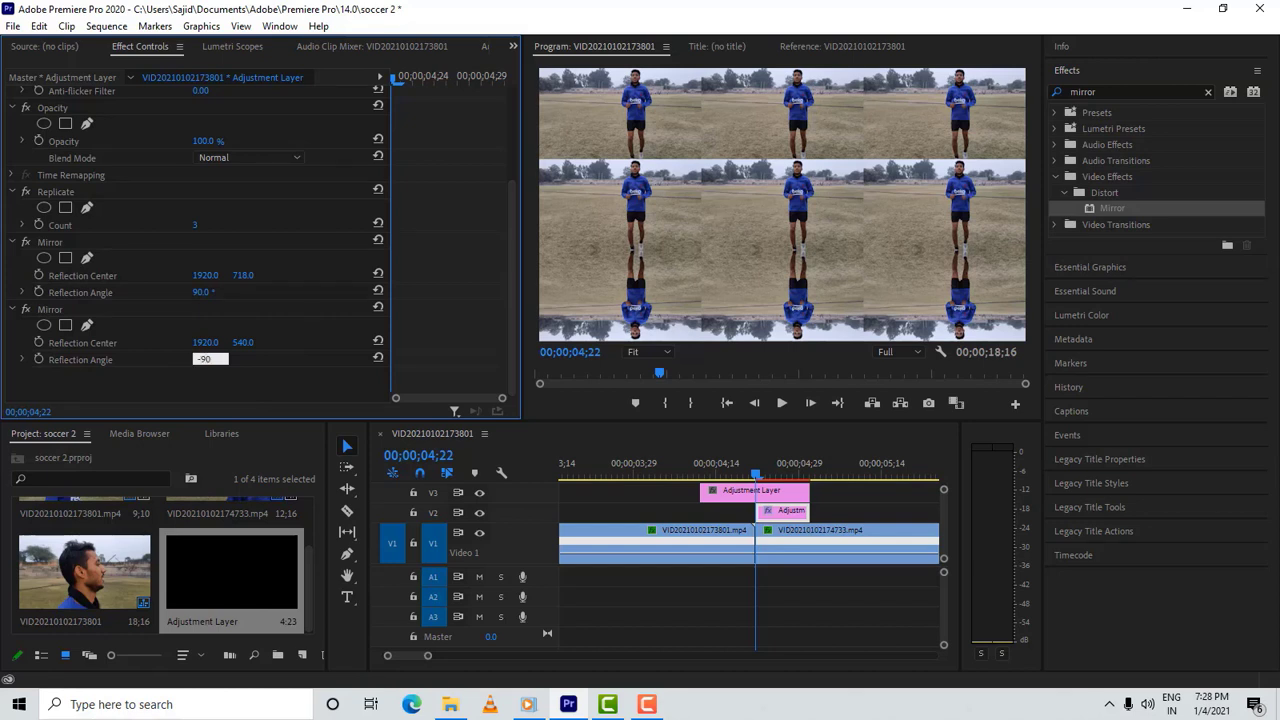
key("Return")
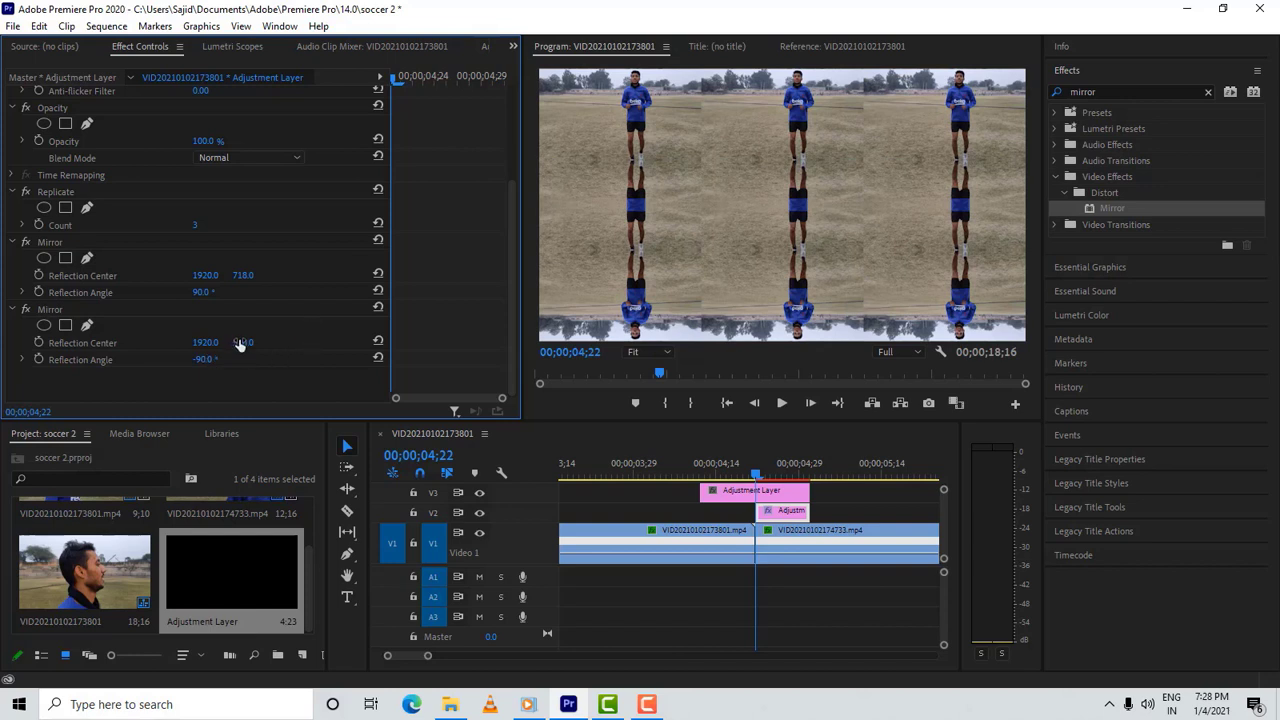
left_click_drag(240, 345, 243, 342)
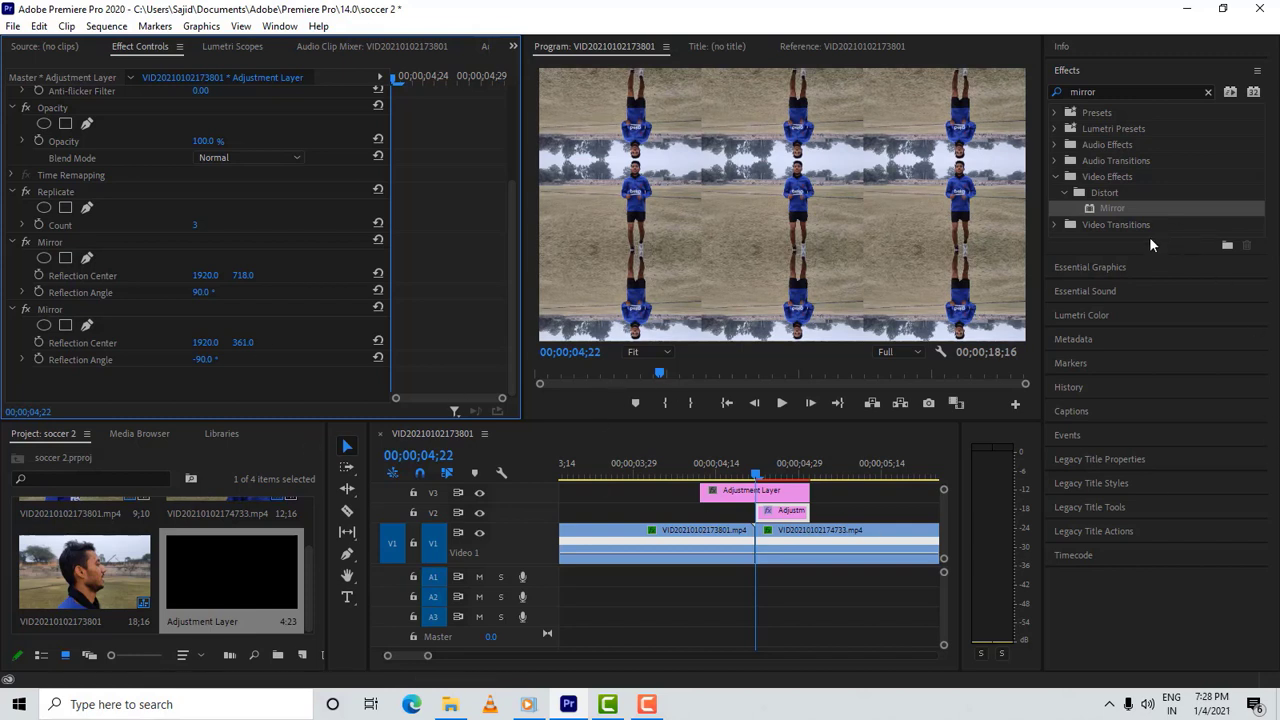
Add a third Mirror at 180° reflection angle with its centre X at 640.
left_click_drag(1086, 209, 140, 273)
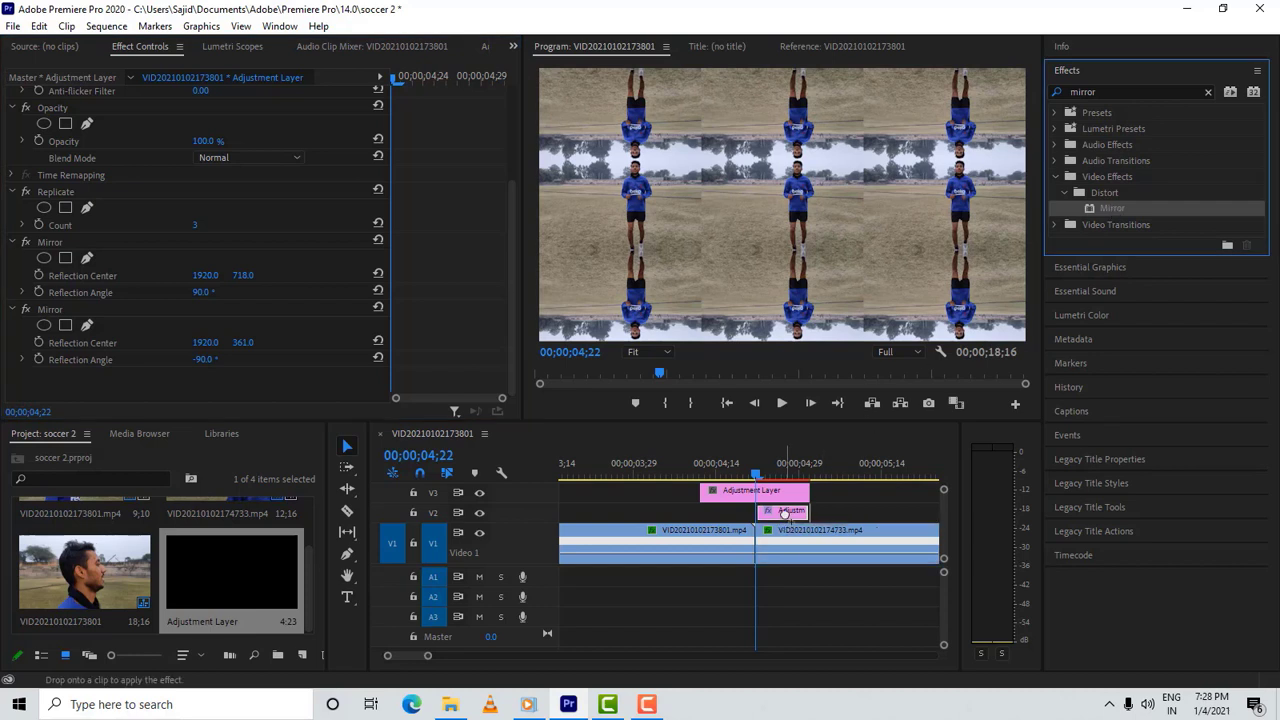
scroll(333, 307, "down", 1)
scroll(333, 307, "down", 2)
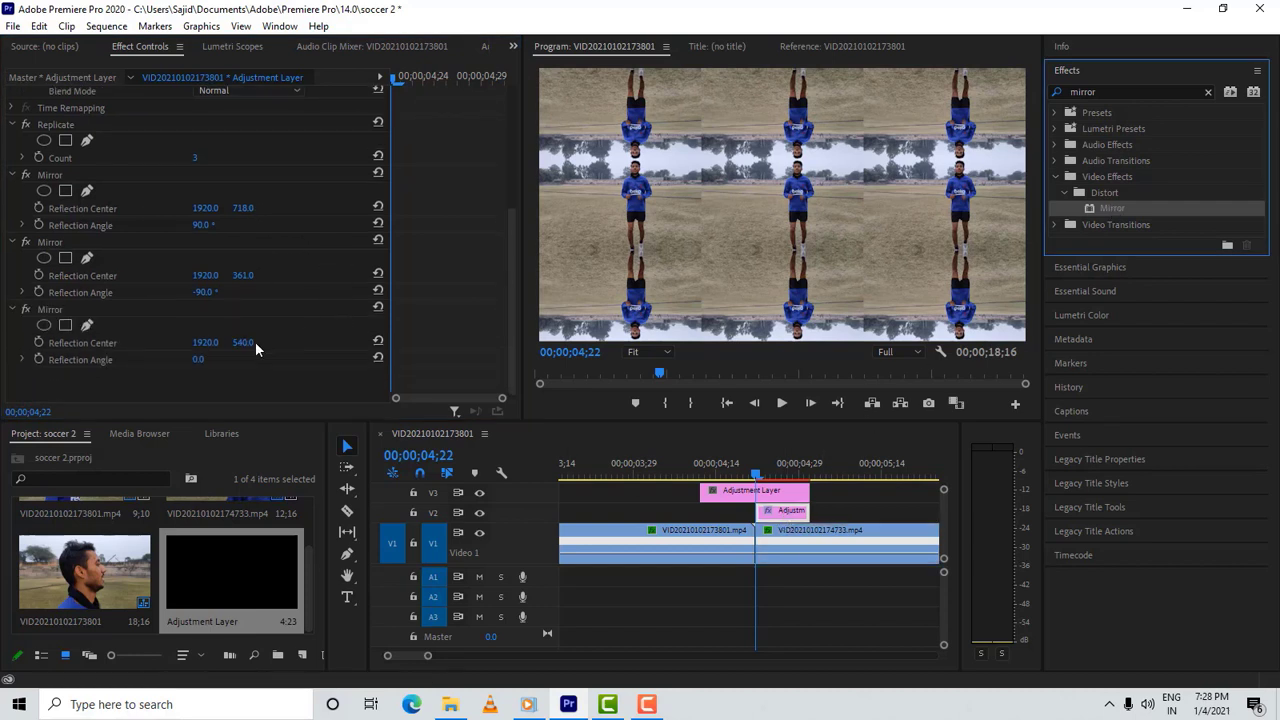
left_click(202, 358)
type("1")
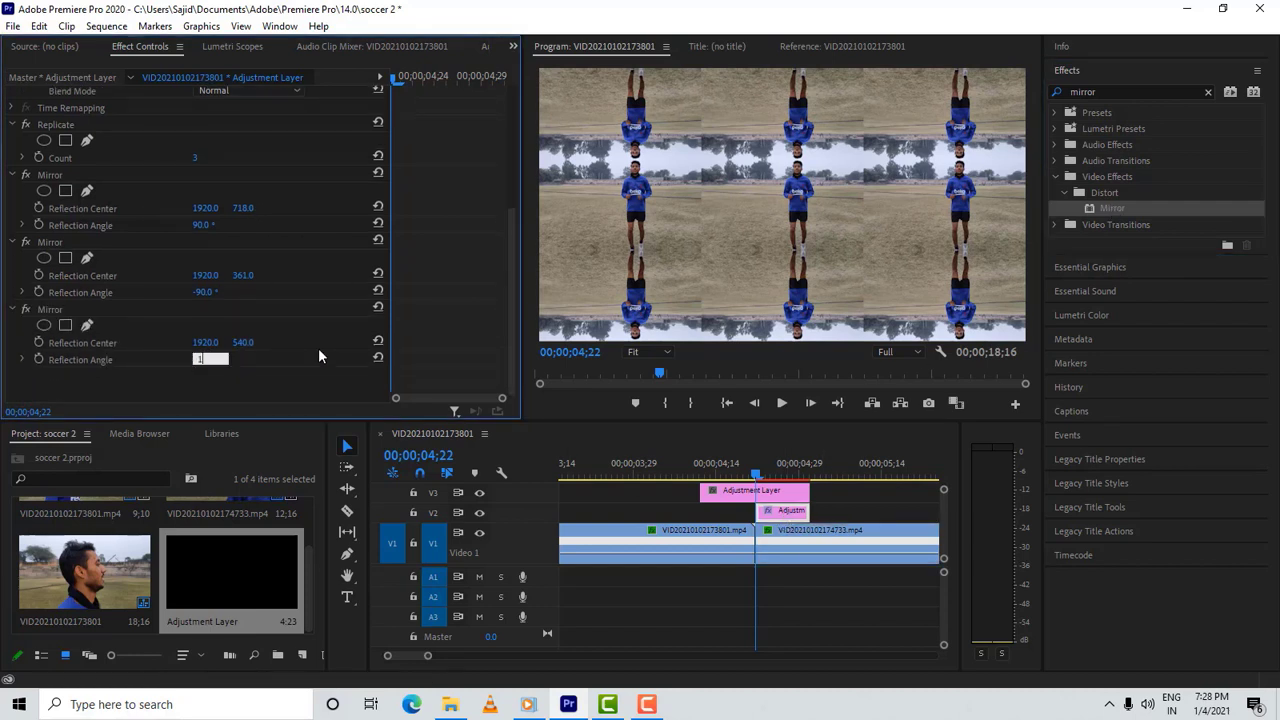
type("80")
key("Return")
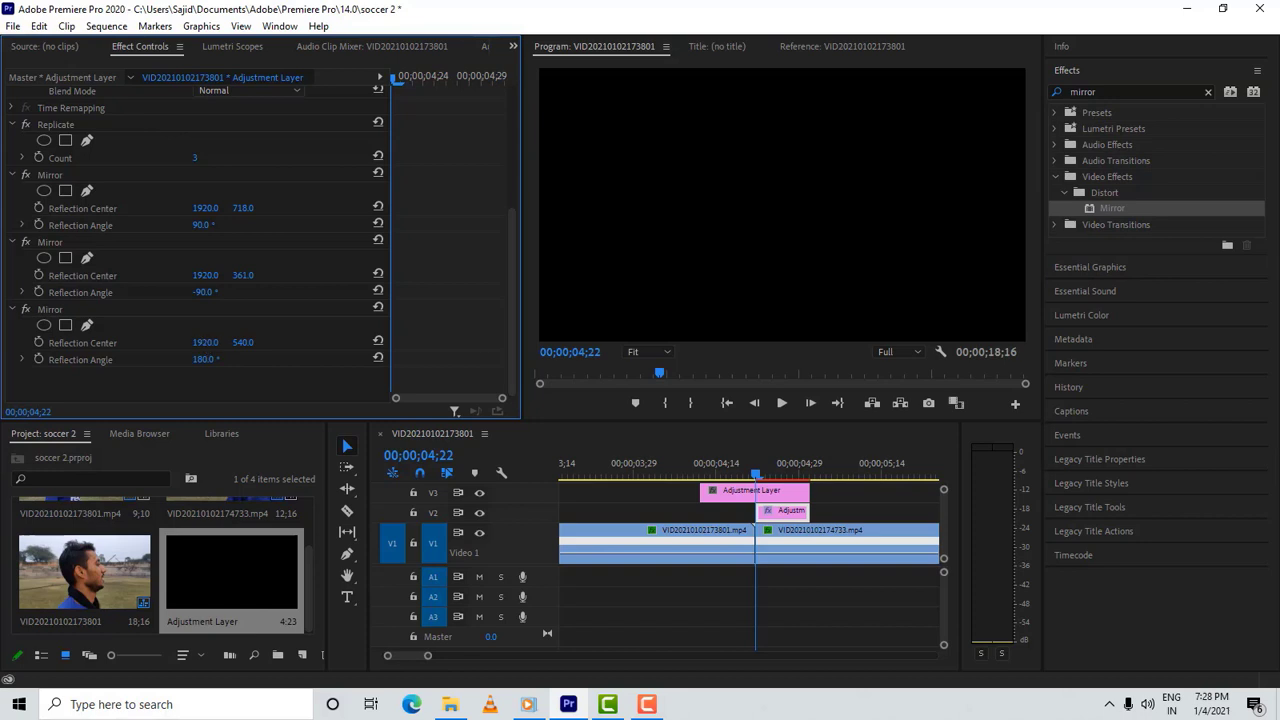
left_click_drag(205, 342, 5, 342)
mouse_move(203, 342)
left_mouse_down()
mouse_move(150, 342)
mouse_move(205, 342)
left_mouse_up()
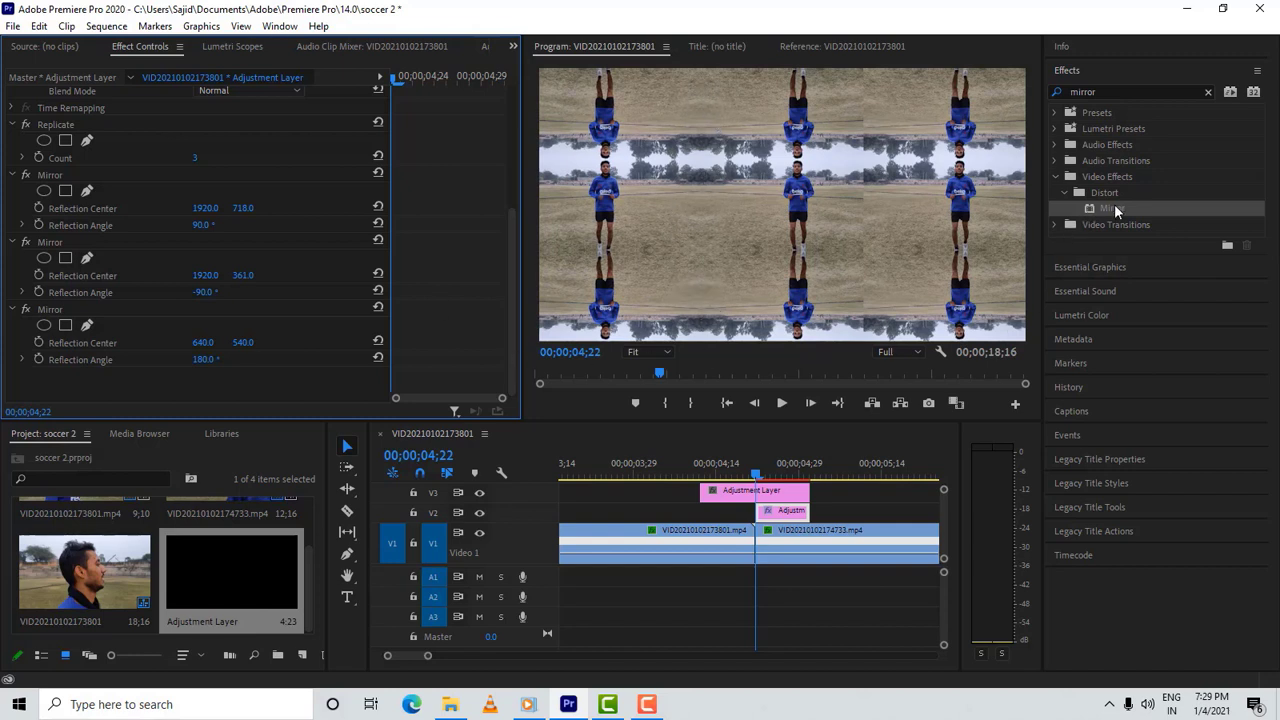
Add a fourth Mirror, enter a new reflection angle, and set its centre X to 1278.
left_click_drag(1114, 204, 329, 328)
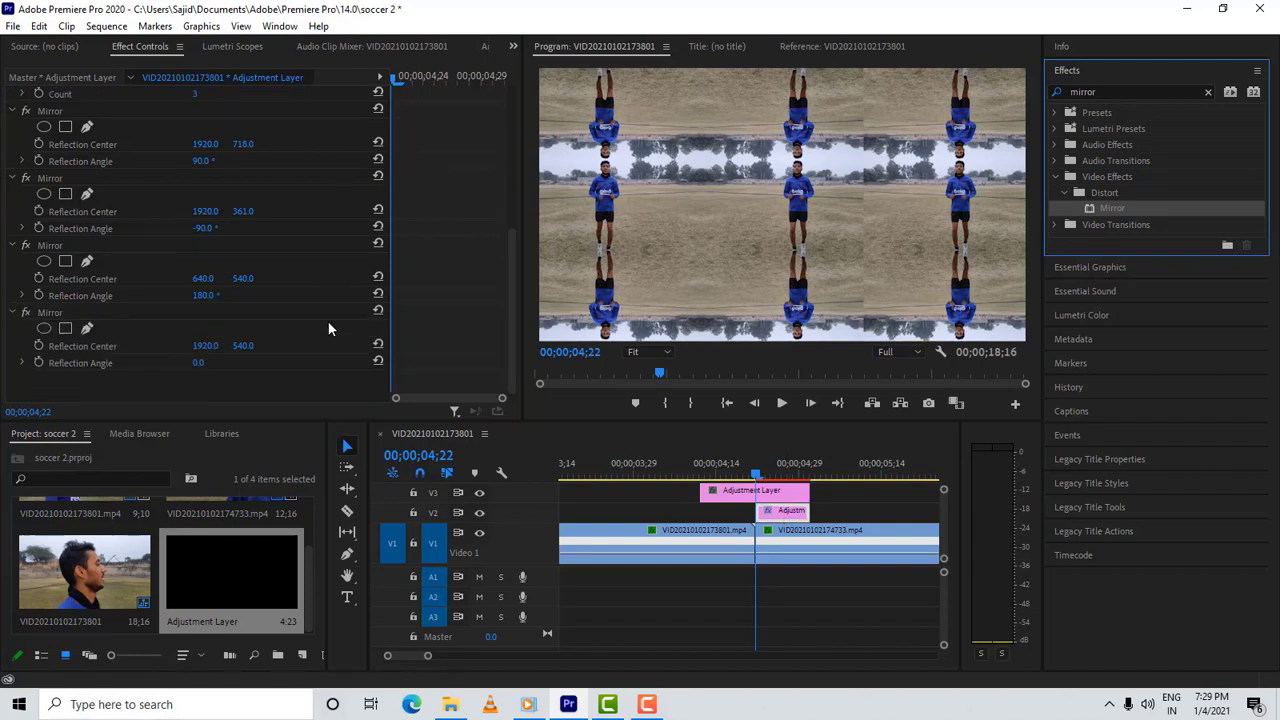
left_click(200, 362)
type("360")
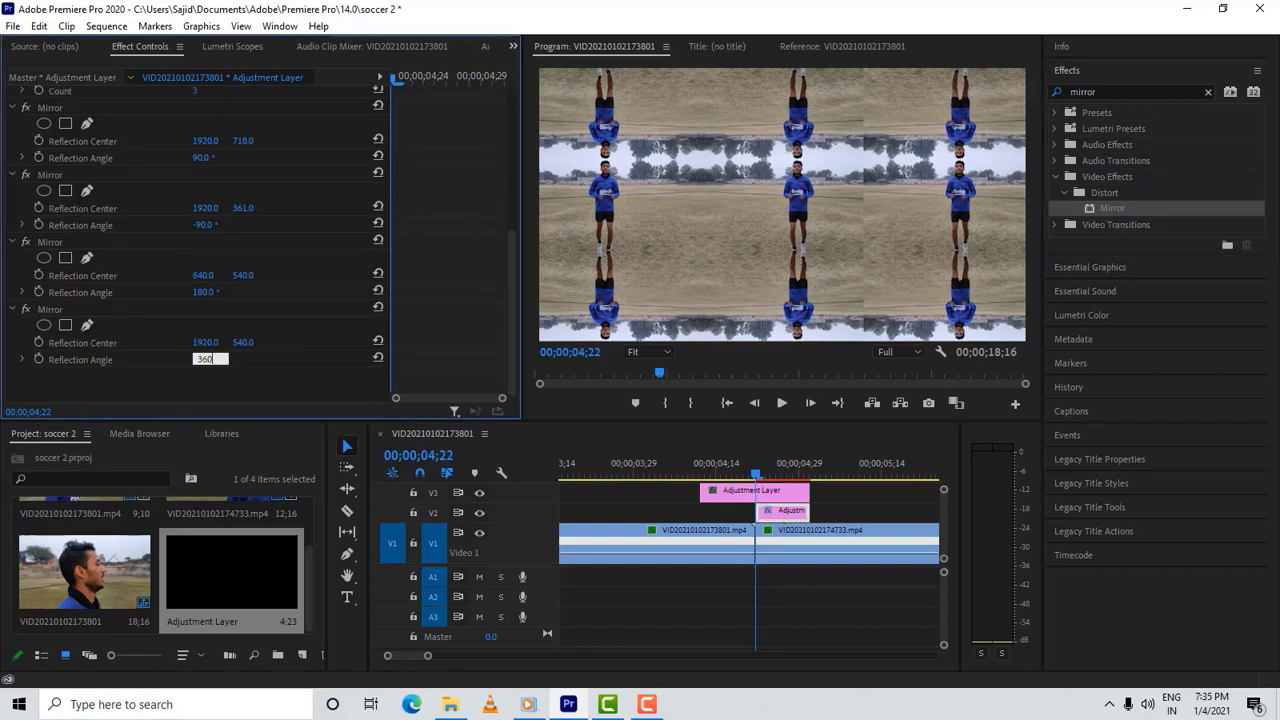
key("Return")
left_click_drag(205, 342, 80, 342)
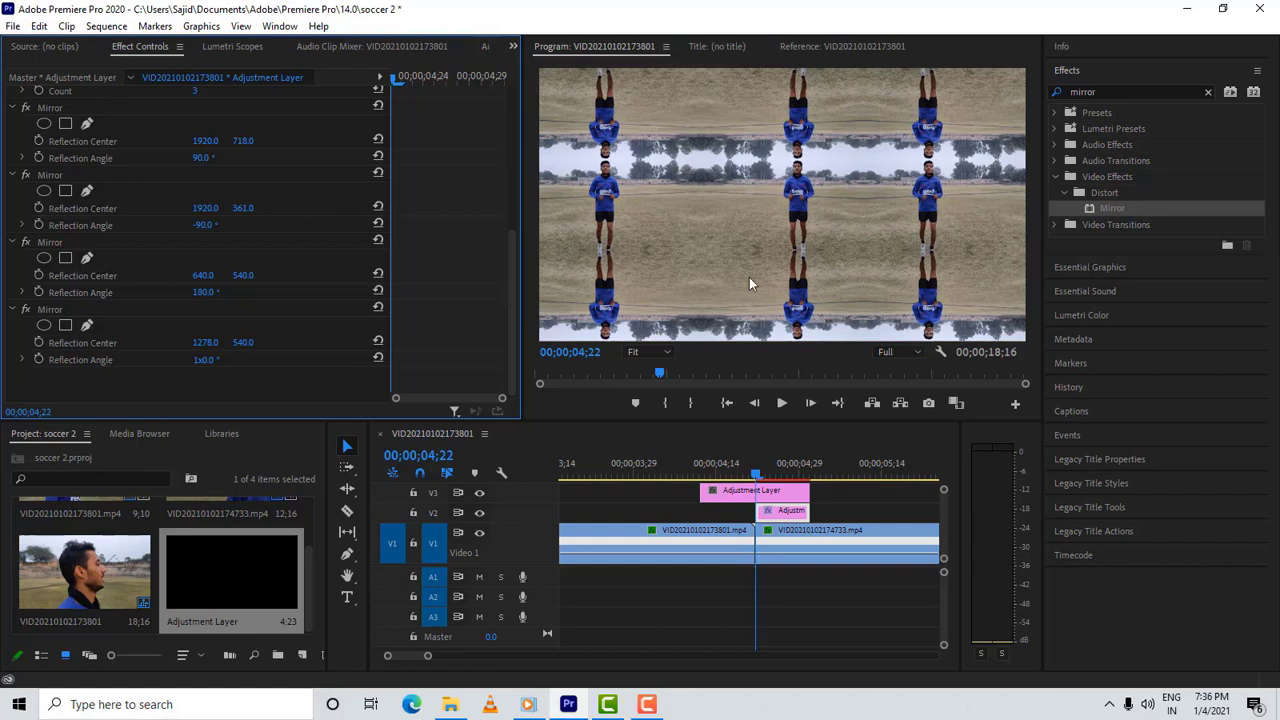
Apply the Distort > Transform effect to the V3 adjustment layer via a 'transfo' search.
left_click(790, 492)
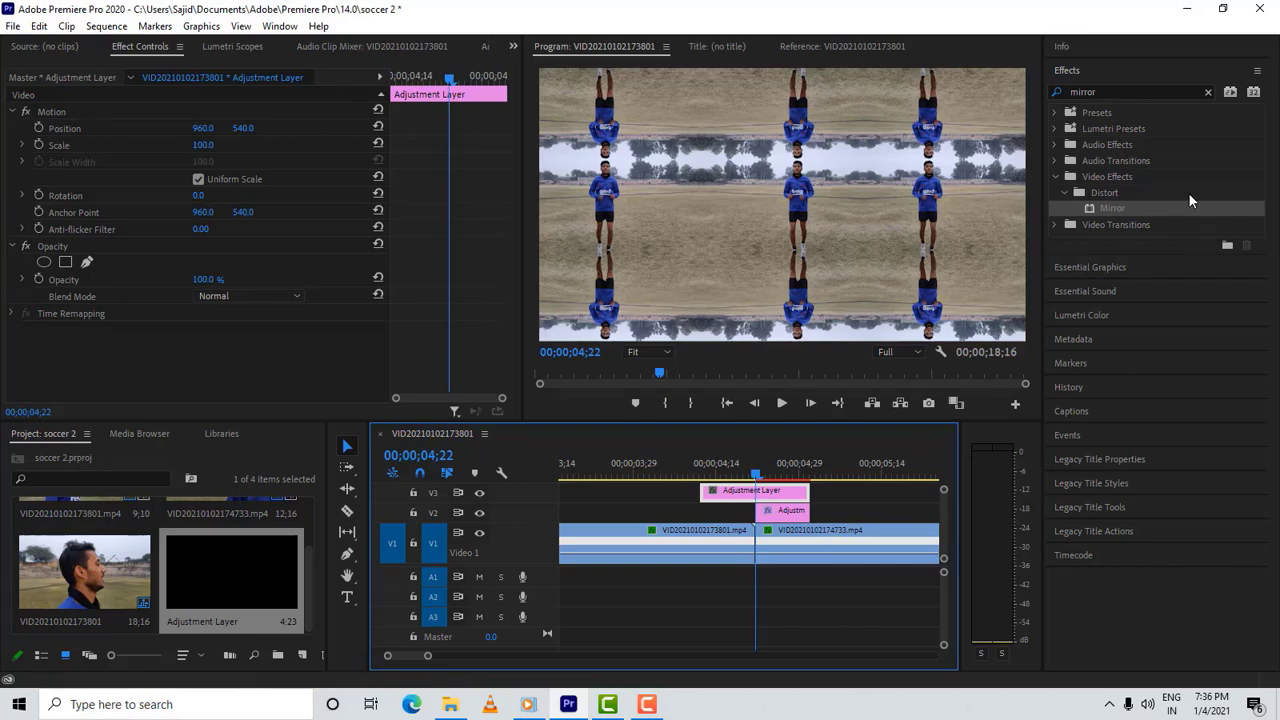
left_click(1114, 93)
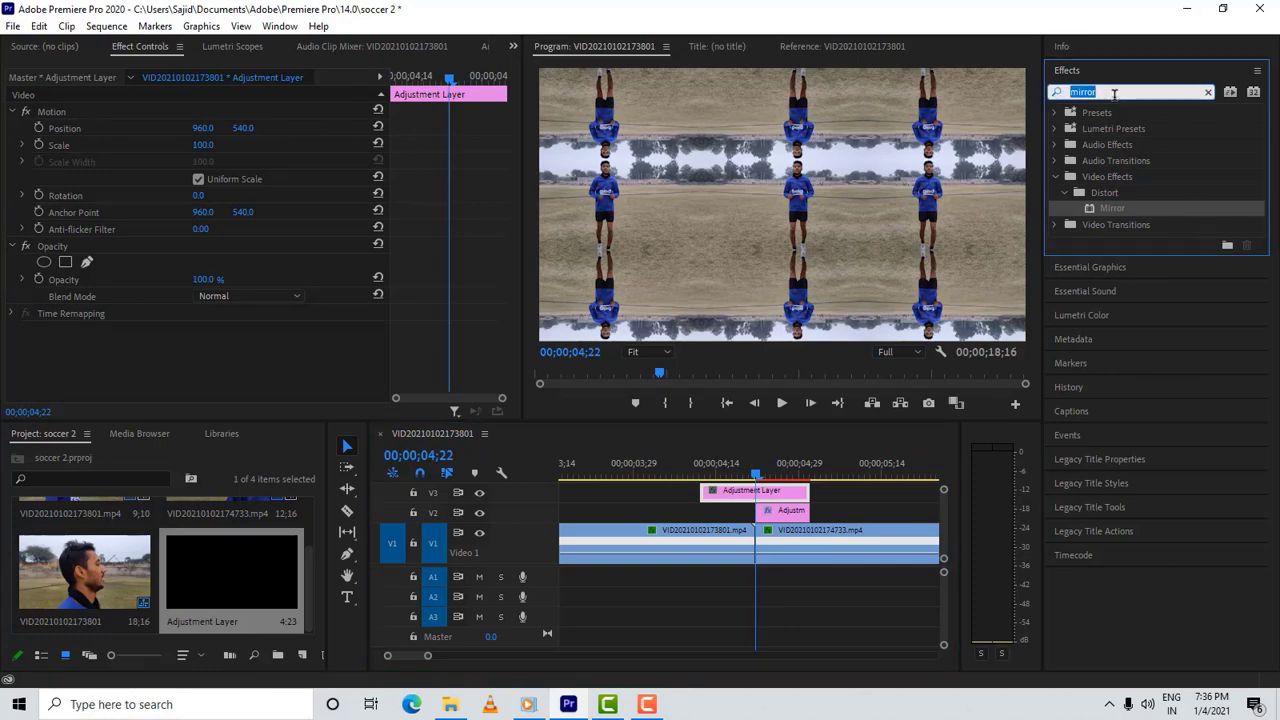
type("trans")
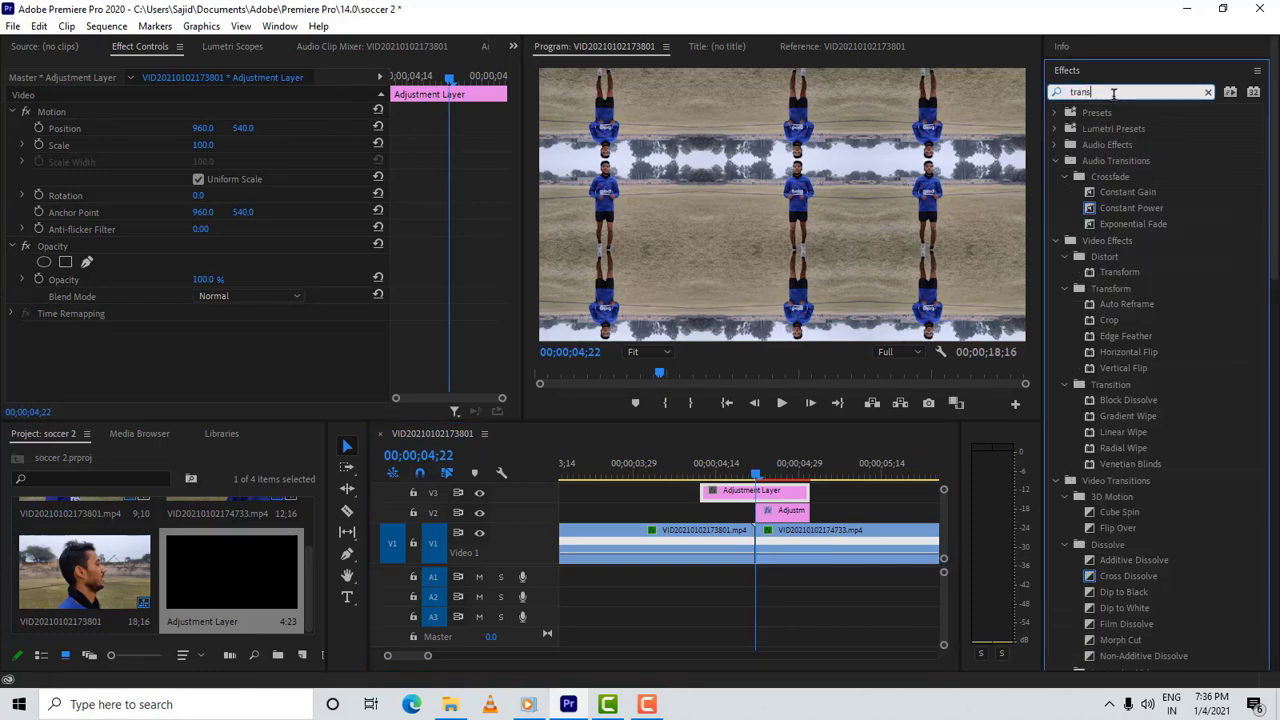
type("for")
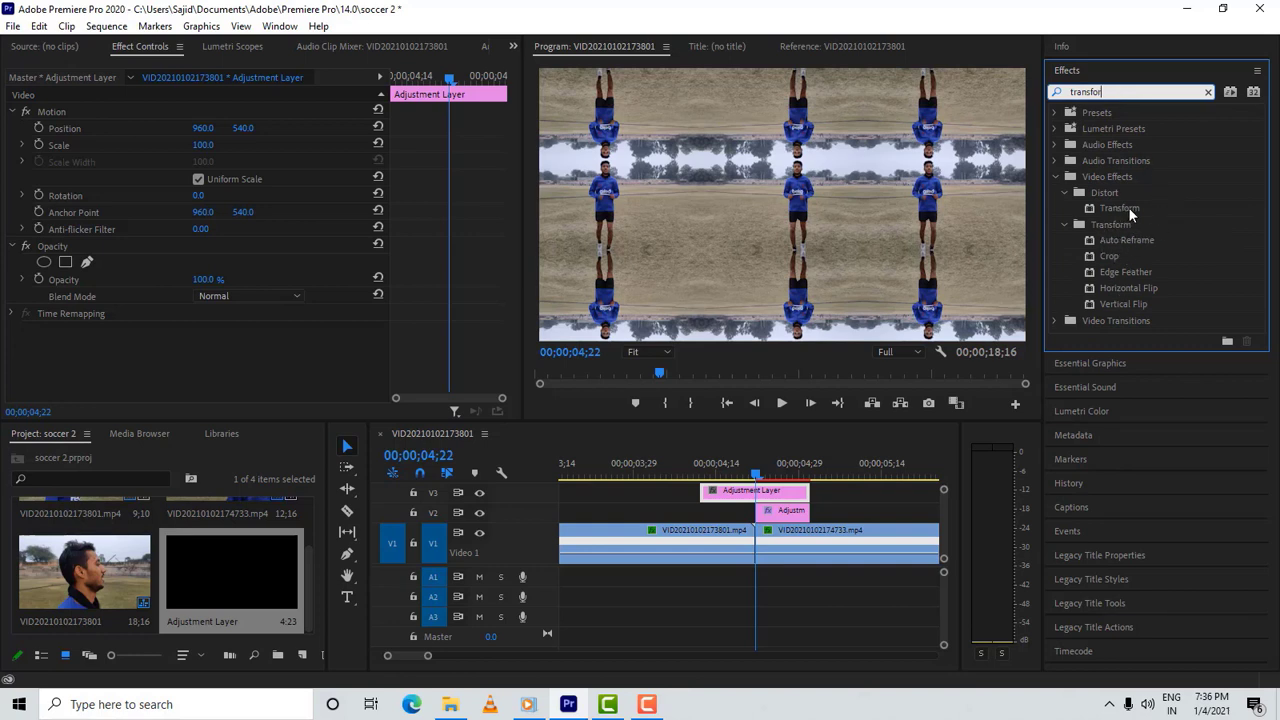
mouse_move(1128, 207)
left_mouse_down()
mouse_move(940, 338)
mouse_move(765, 492)
left_mouse_up()
scroll(329, 331, "down", 2)
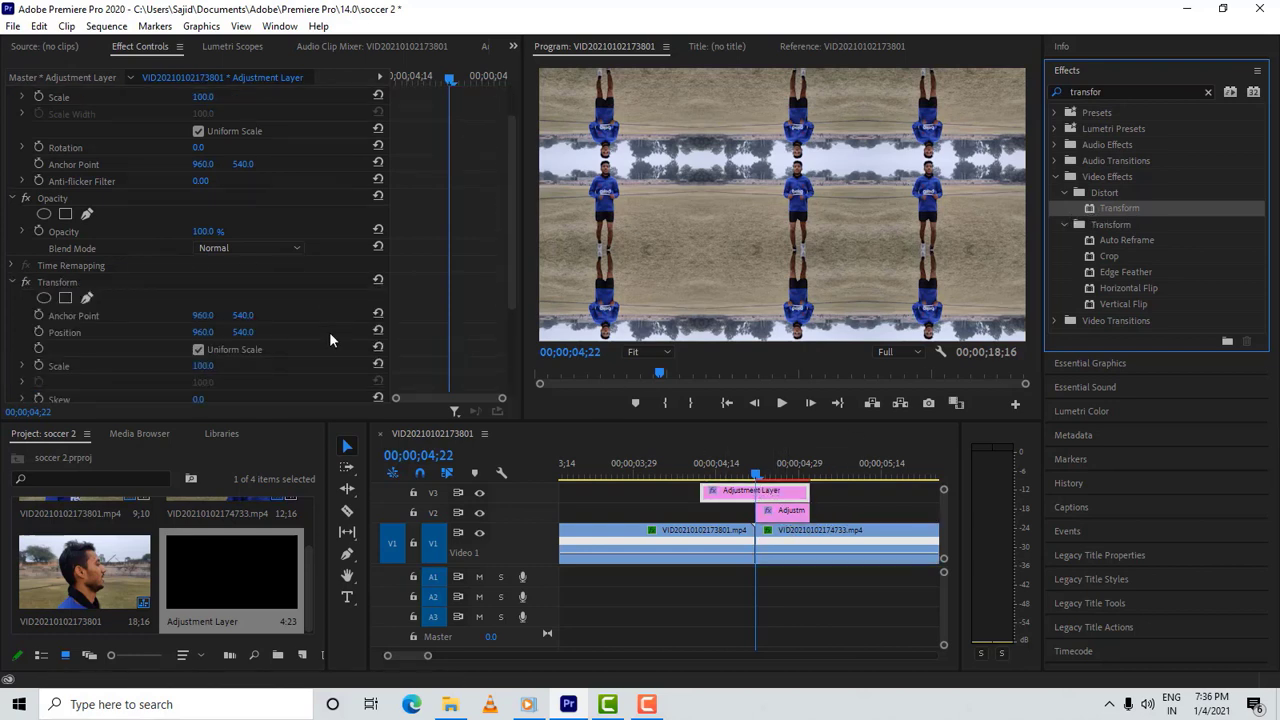
scroll(329, 331, "down", 2)
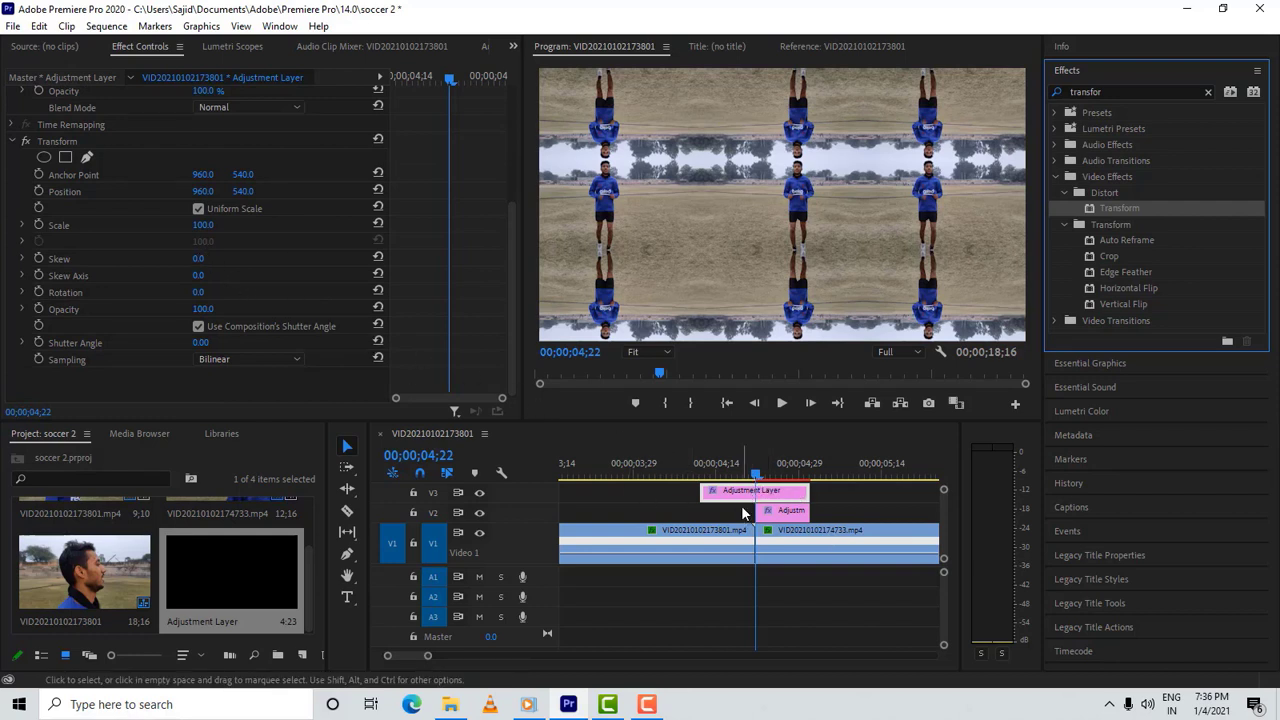
left_click_drag(755, 472, 727, 481)
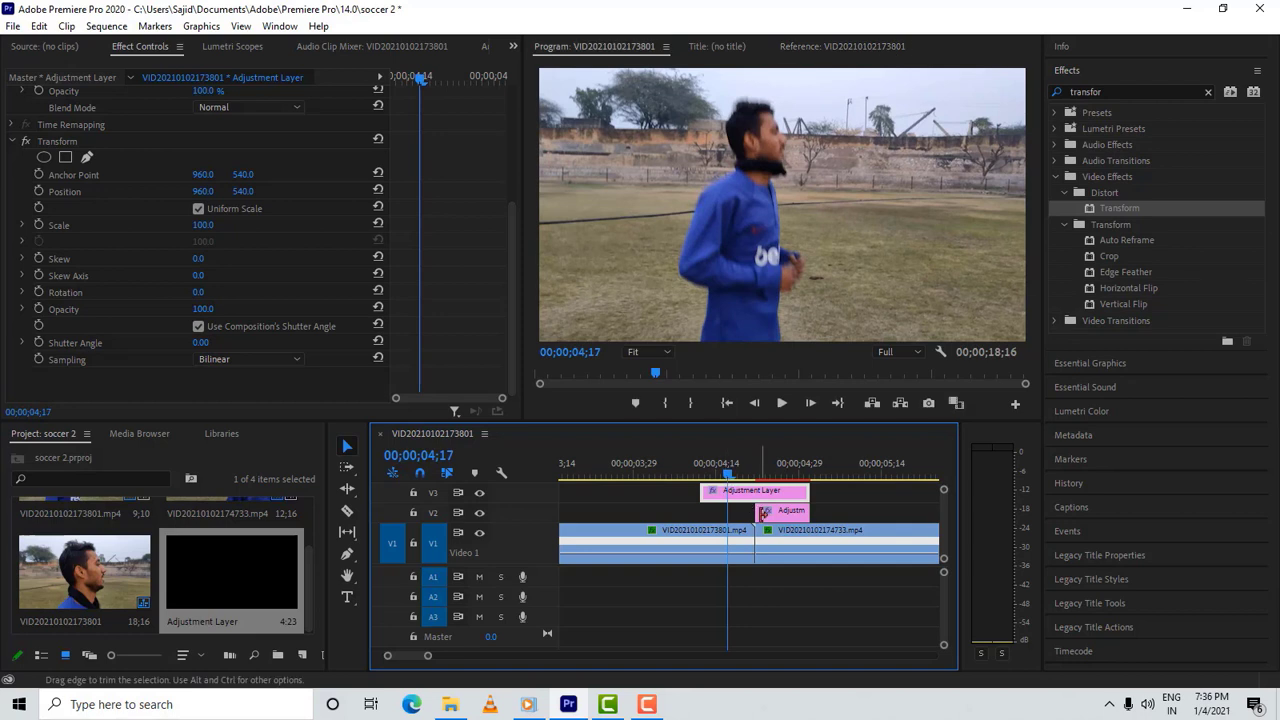
Keyframe Transform Scale at 100 on 04;17, rising to 300 on 04;28.
left_click(38, 225)
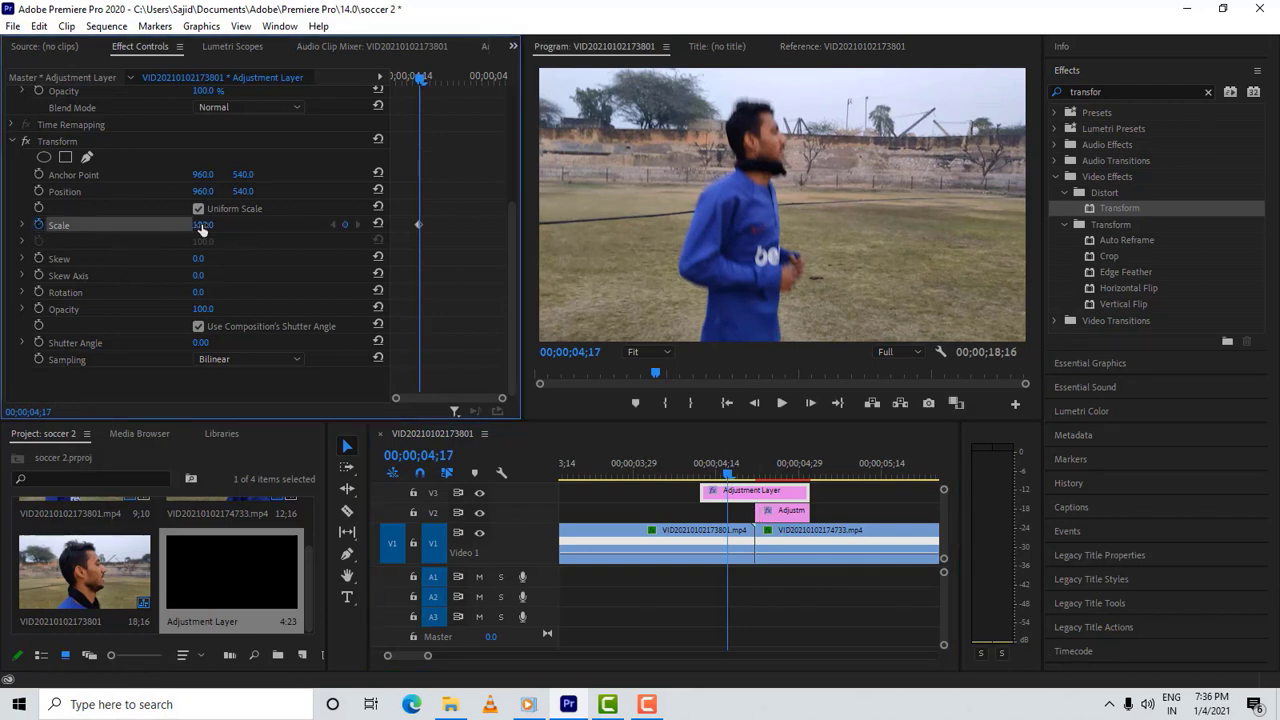
left_click(731, 477)
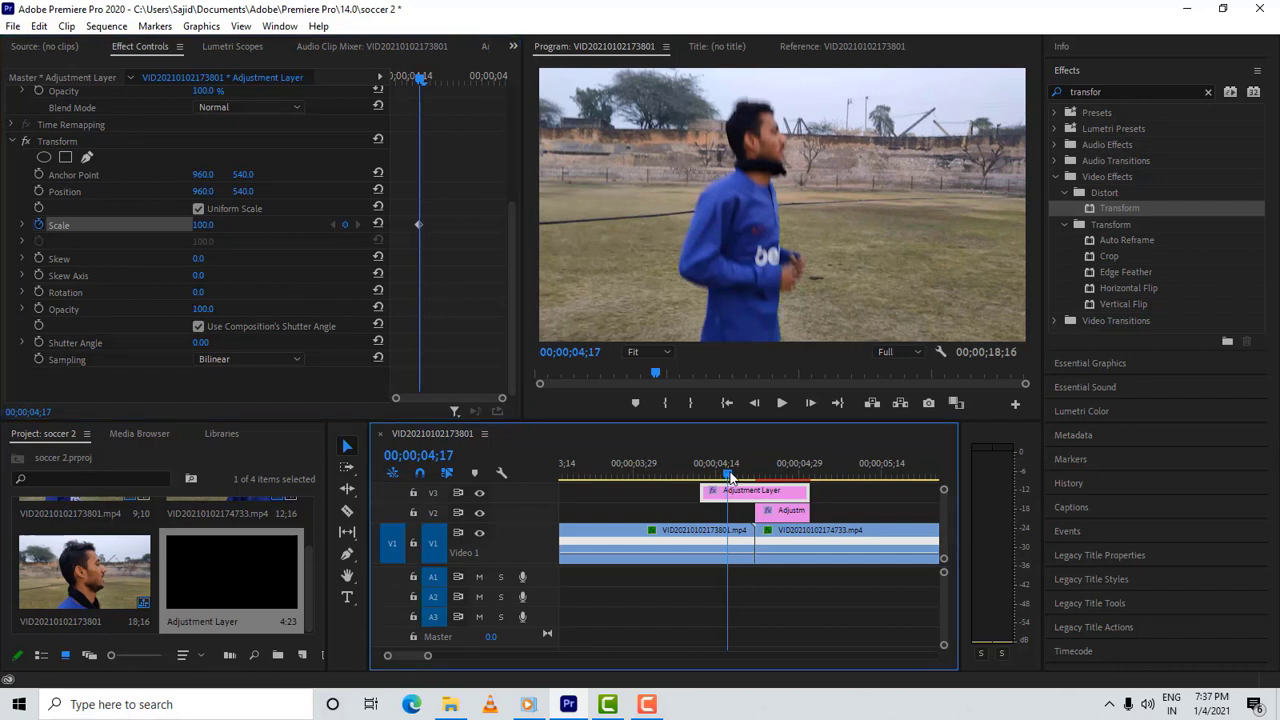
left_click_drag(731, 477, 779, 477)
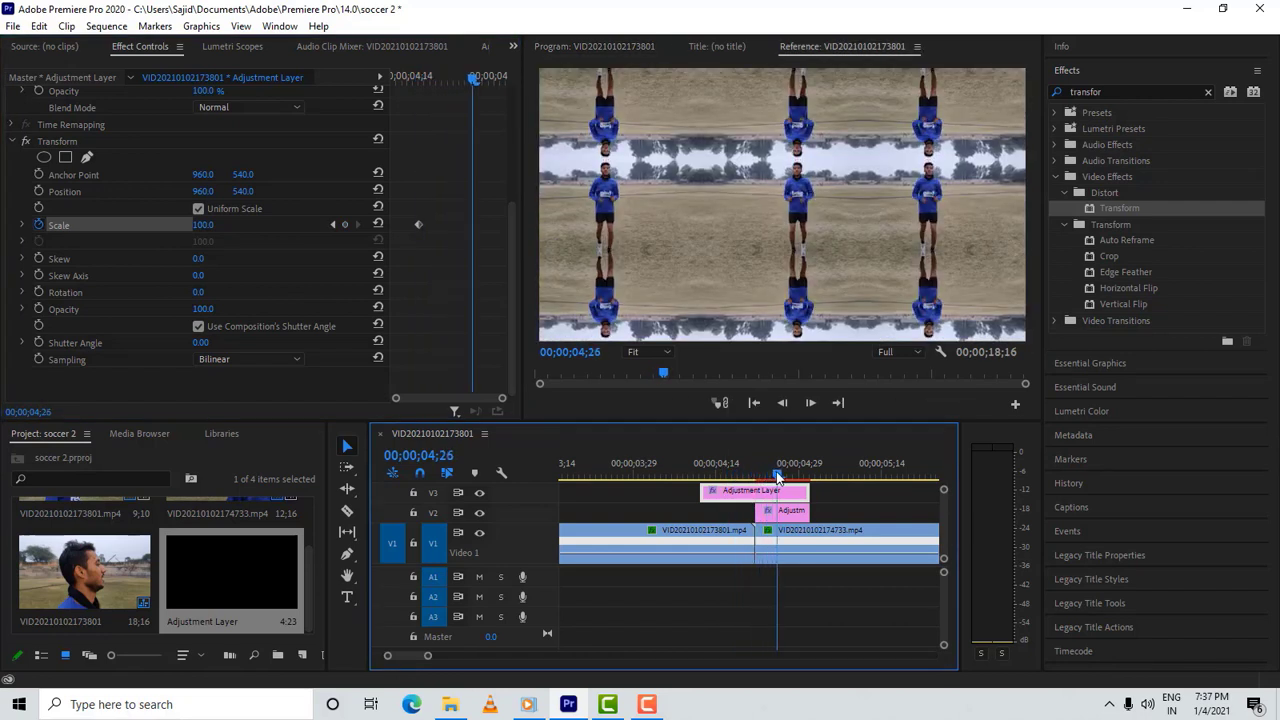
left_click_drag(779, 477, 789, 477)
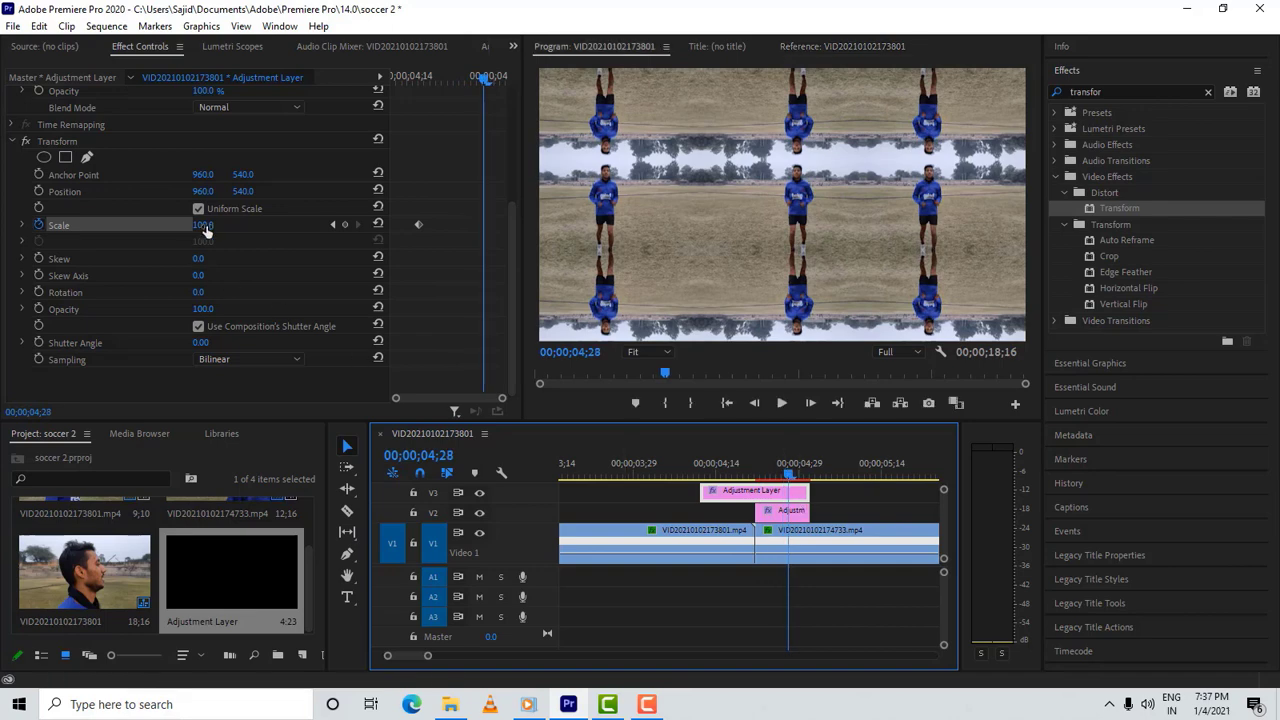
left_click_drag(204, 225, 404, 225)
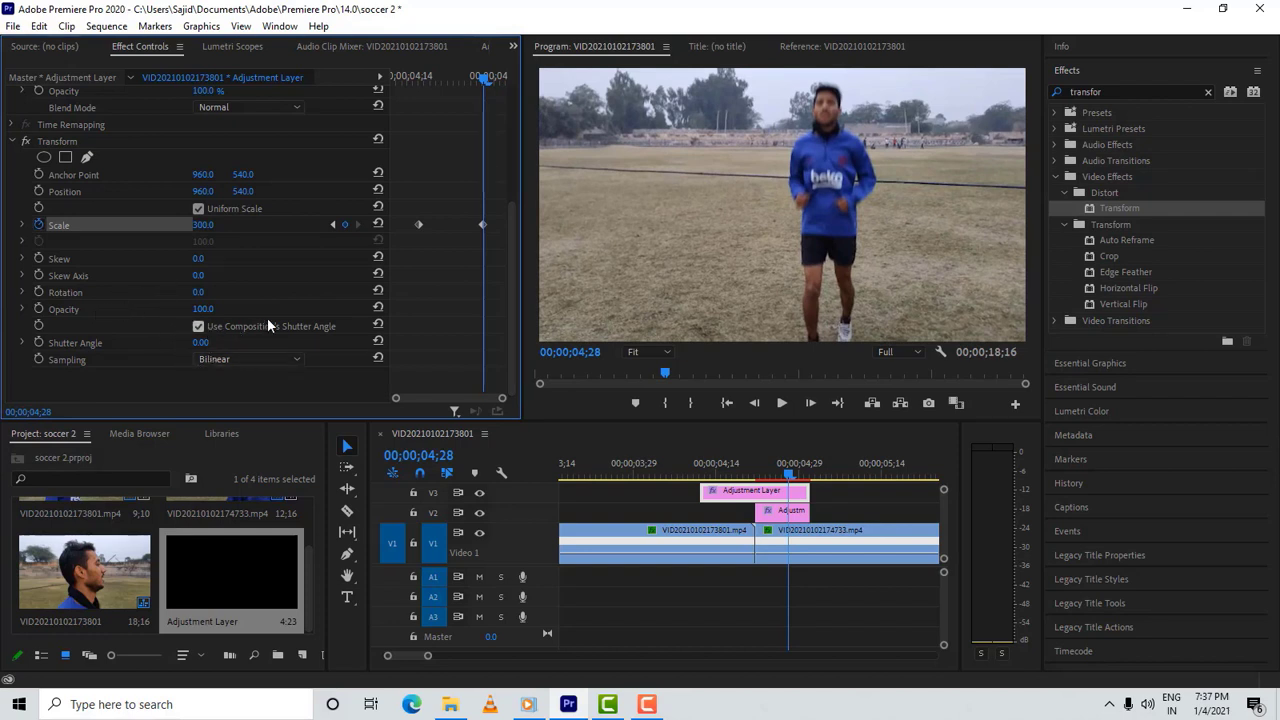
Uncheck Use Composition's Shutter Angle and raise the Shutter Angle to about 300.
left_click(198, 327)
left_click_drag(200, 342, 213, 342)
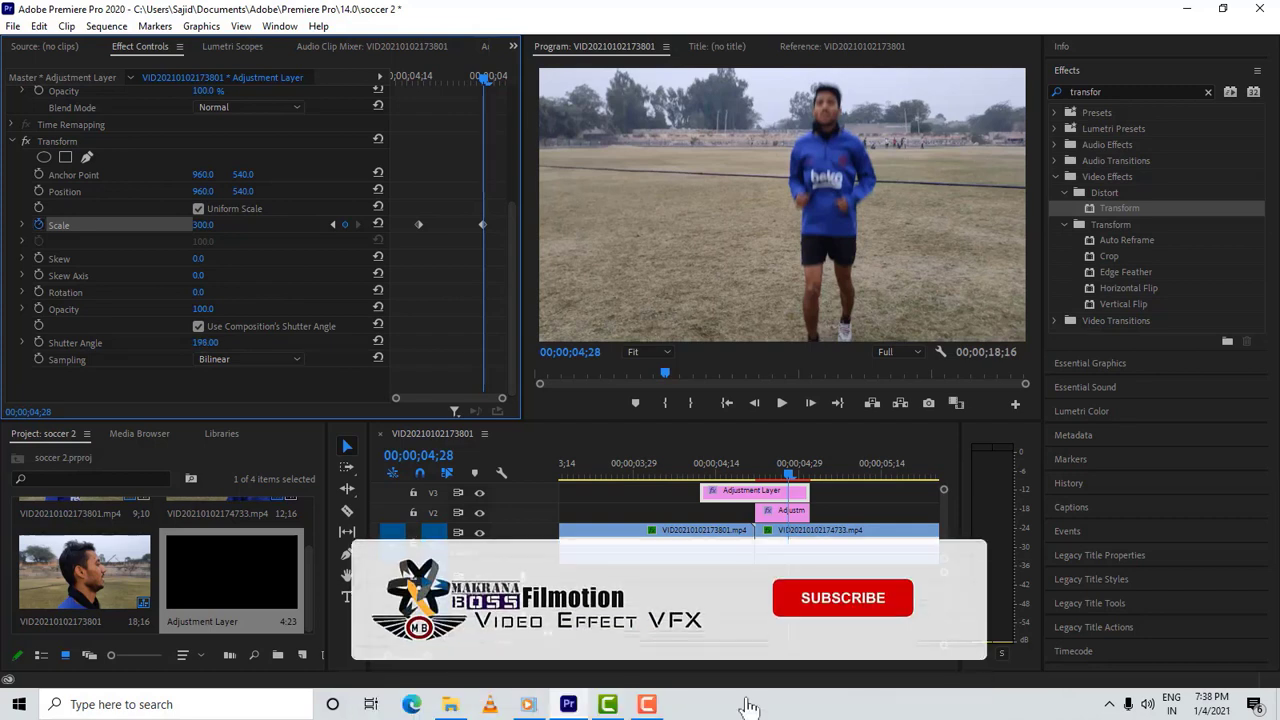
mouse_move(205, 342)
left_mouse_down()
mouse_move(240, 342)
mouse_move(217, 342)
left_mouse_up()
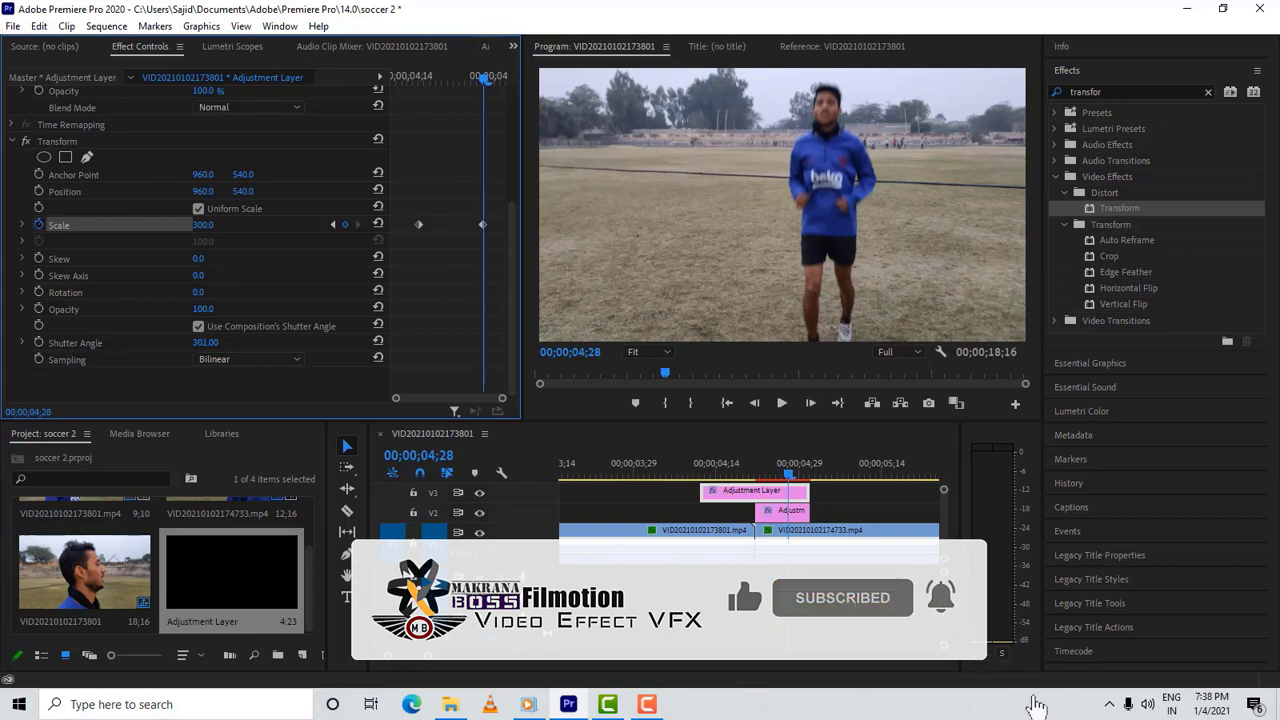
left_click_drag(217, 342, 214, 342)
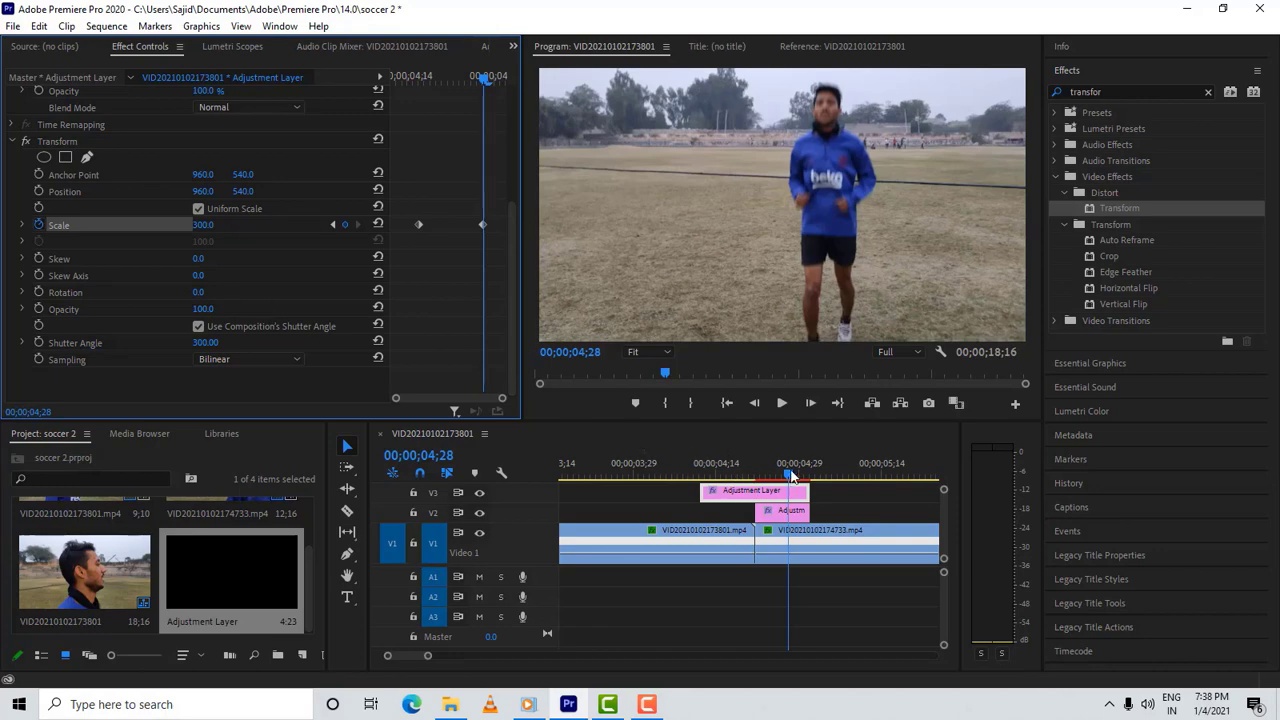
Preview the blurred zoom around the cut and settle the Shutter Angle at 275.
mouse_move(790, 477)
left_mouse_down()
mouse_move(681, 477)
mouse_move(800, 477)
left_mouse_up()
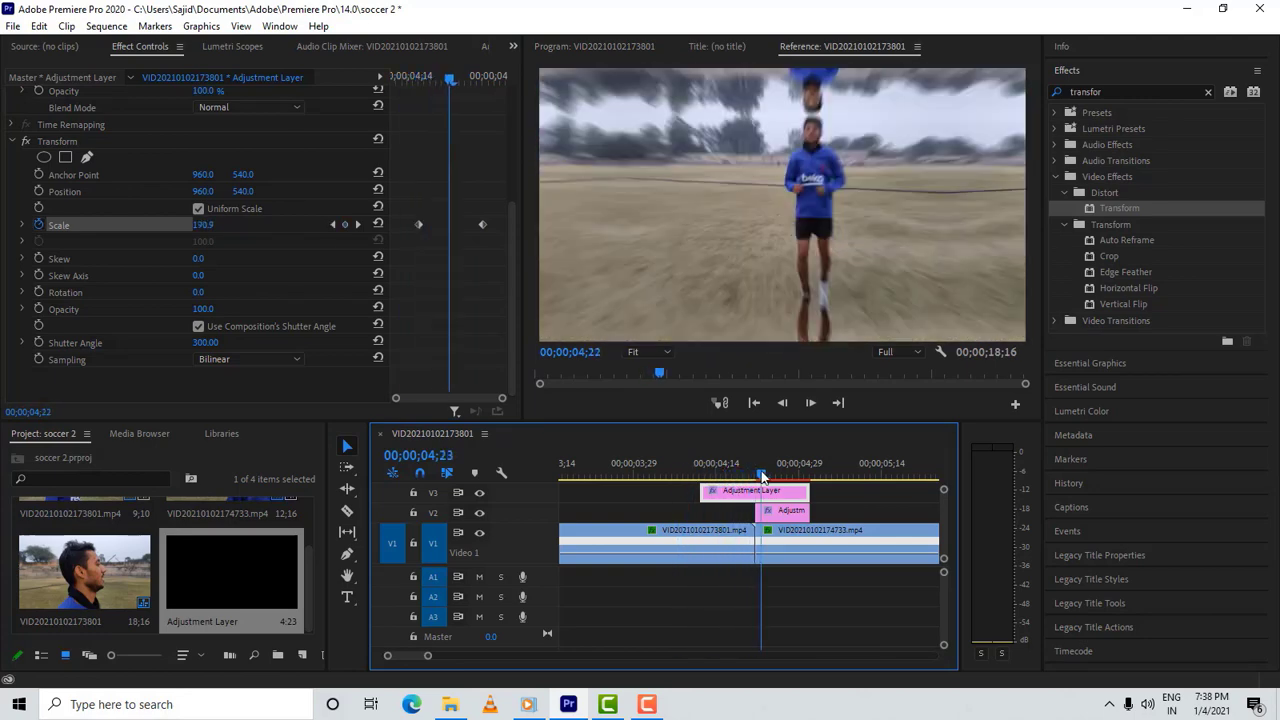
mouse_move(800, 477)
left_mouse_down()
mouse_move(711, 477)
mouse_move(790, 478)
mouse_move(762, 477)
left_mouse_up()
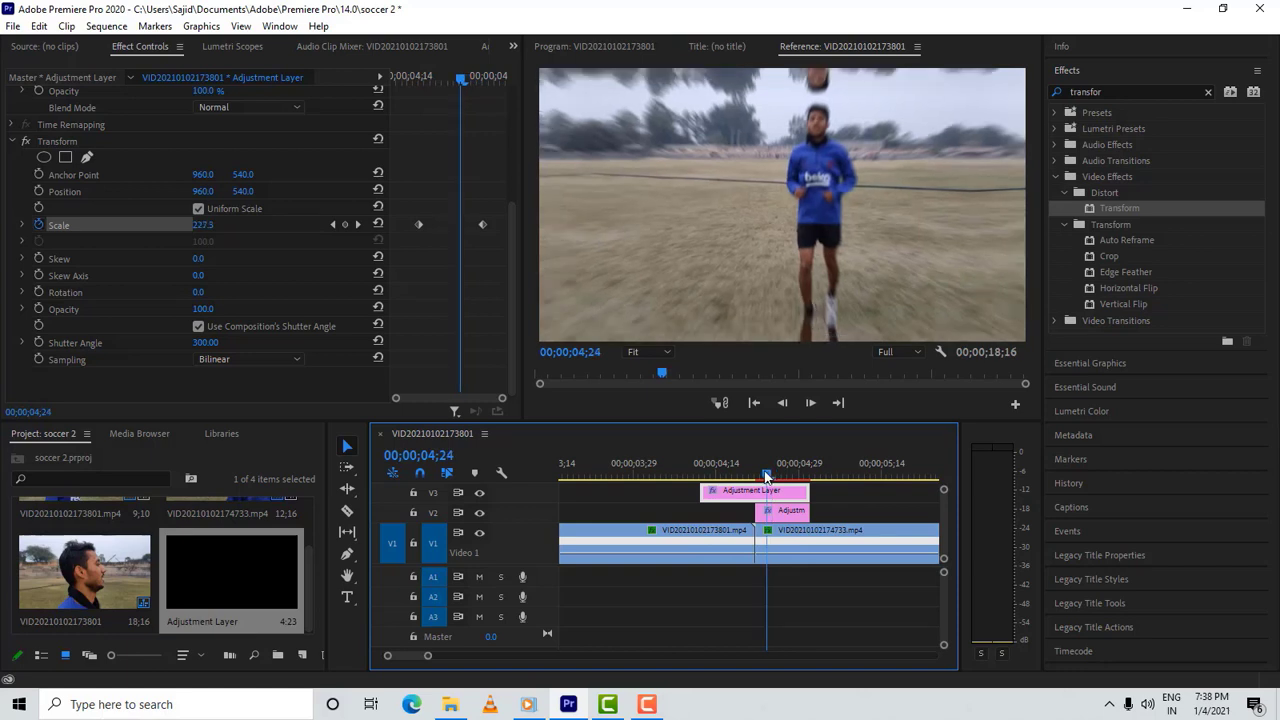
left_click_drag(762, 477, 756, 476)
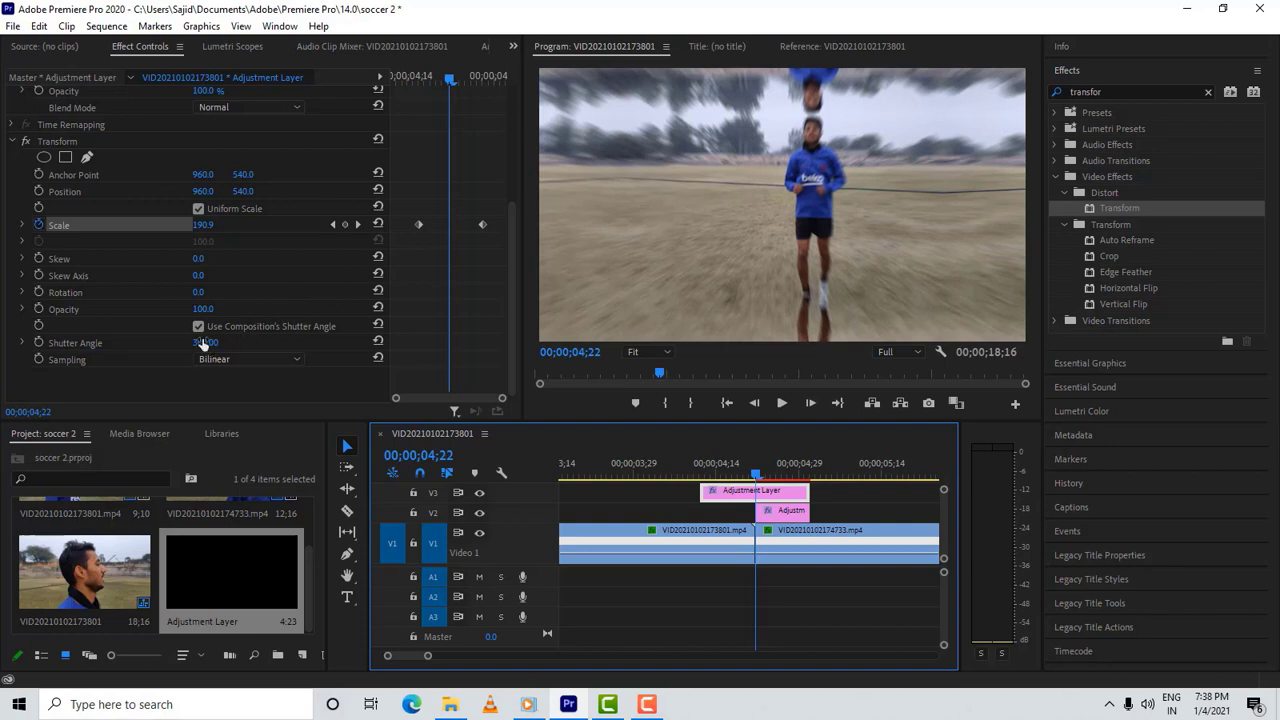
mouse_move(205, 342)
left_mouse_down()
mouse_move(180, 342)
mouse_move(210, 342)
left_mouse_up()
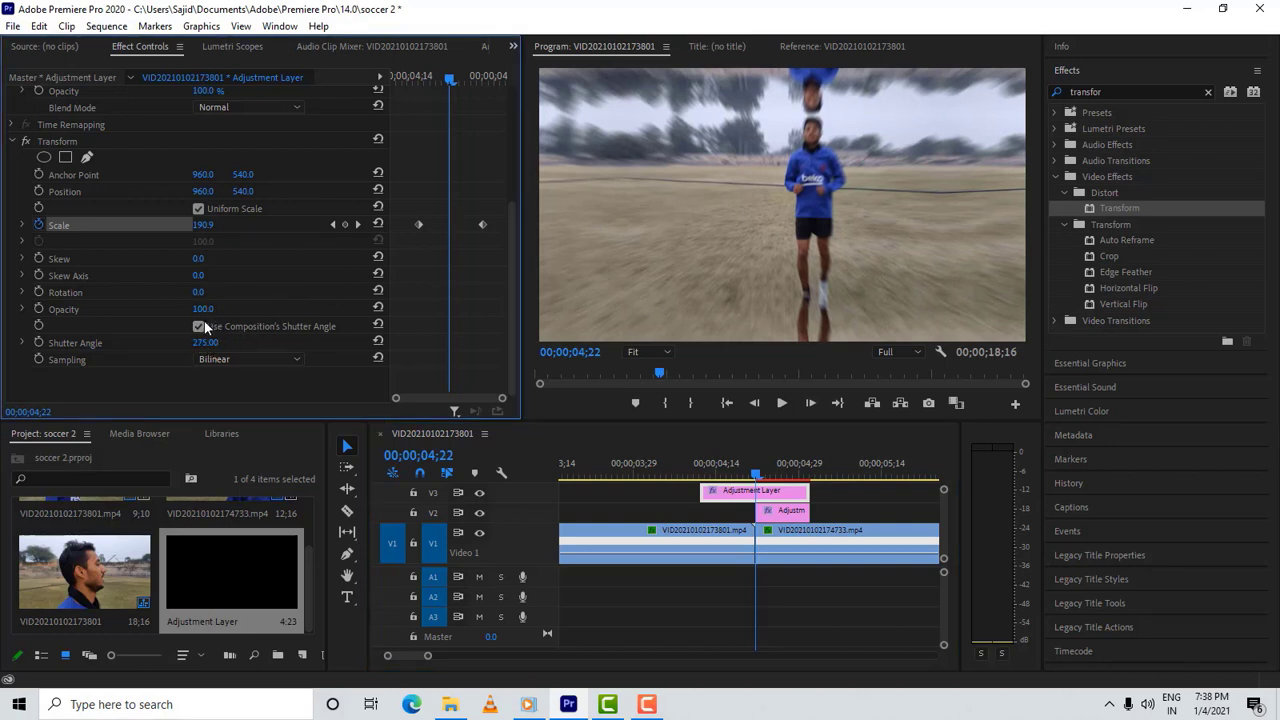
left_click(199, 327)
Drag the Transform Scale Bezier handles so the zoom eases in and reaches 178.0 at 04;22.
left_click(22, 224)
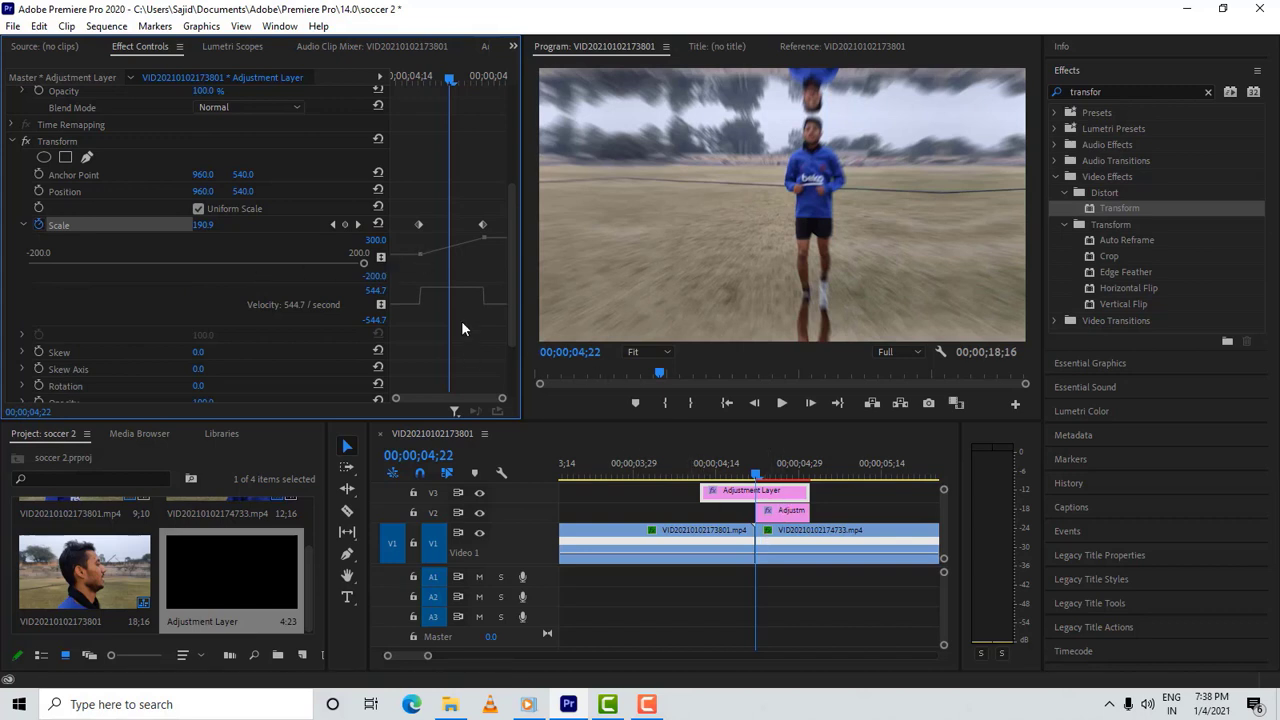
left_click_drag(421, 285, 424, 314)
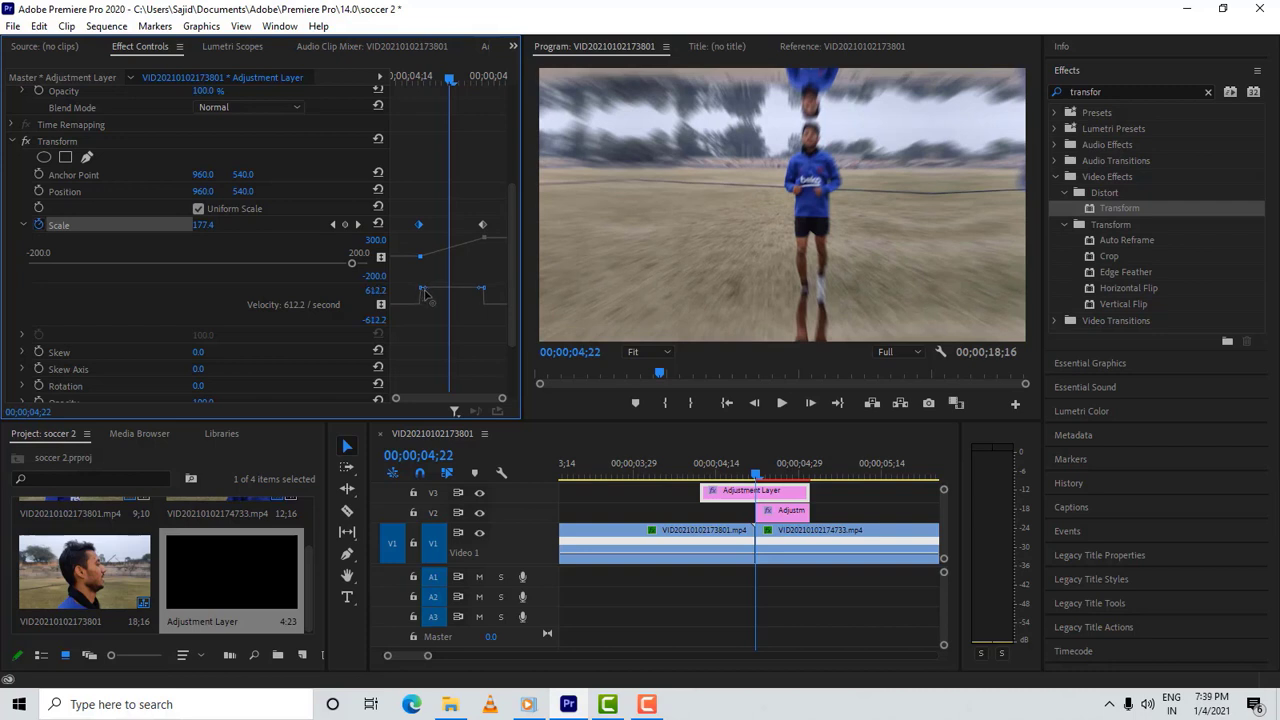
left_click_drag(426, 293, 437, 309)
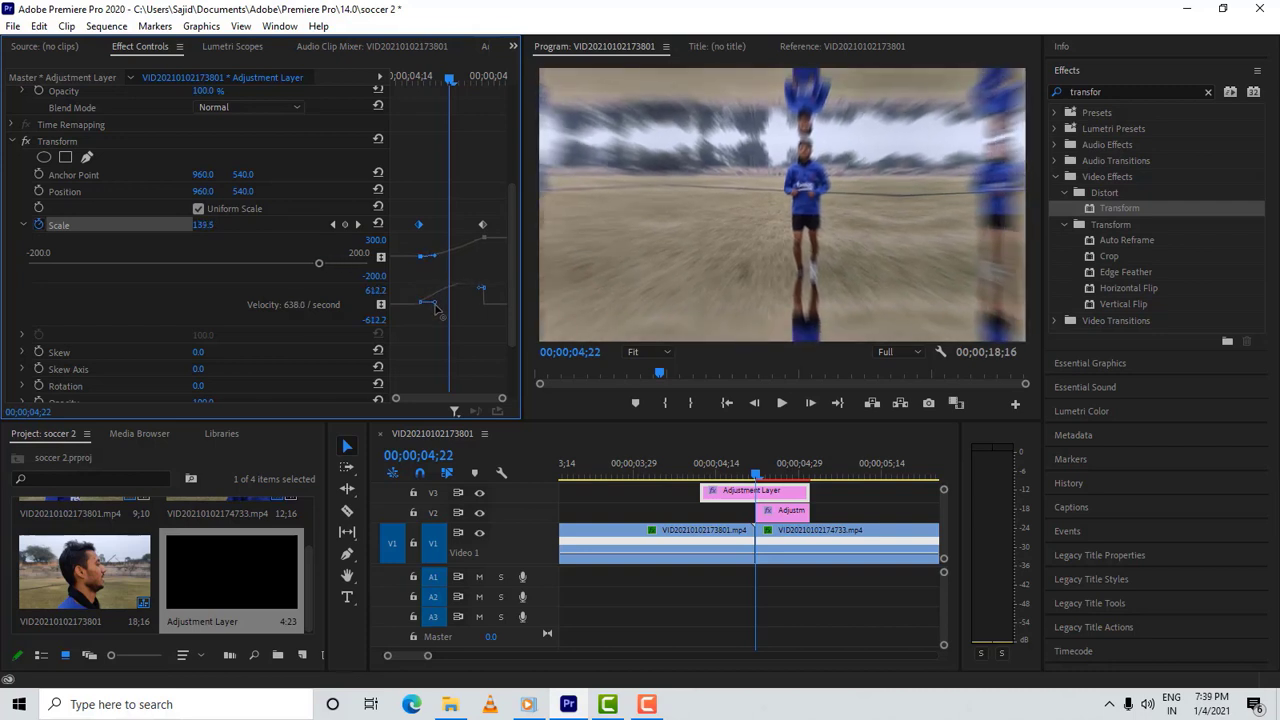
mouse_move(481, 289)
left_mouse_down()
mouse_move(465, 314)
mouse_move(438, 305)
left_mouse_up()
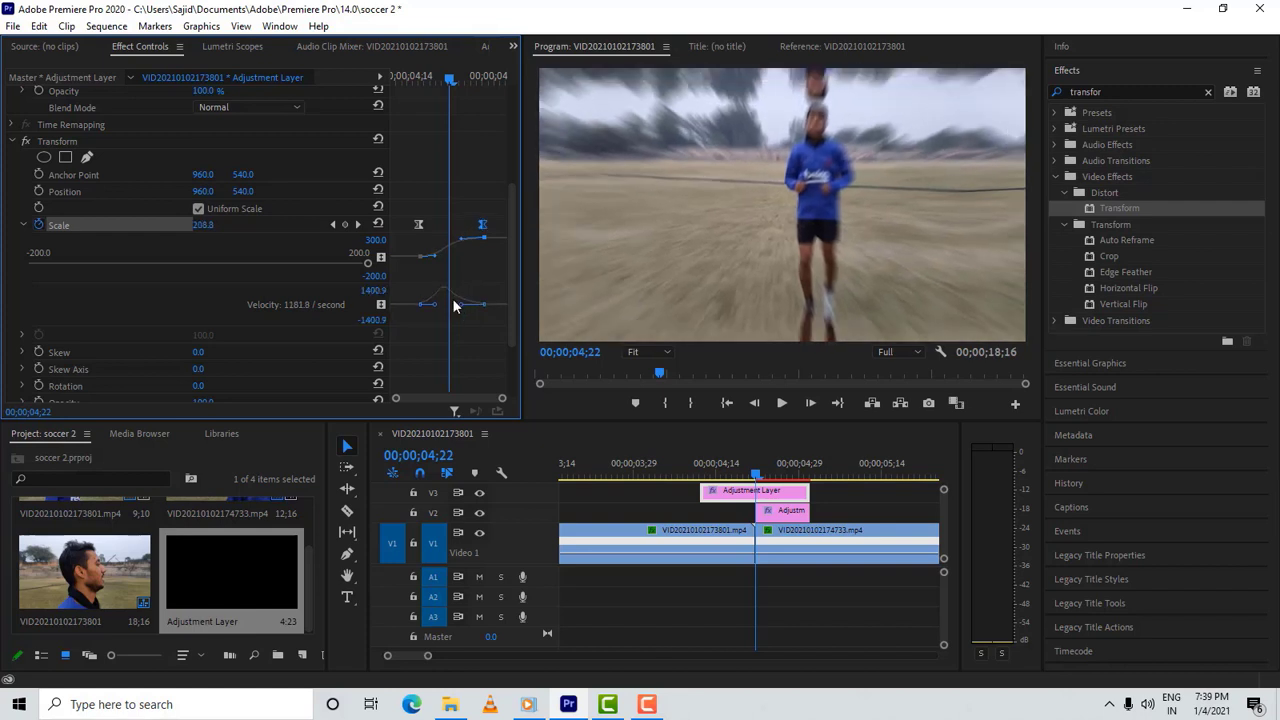
left_click_drag(437, 309, 444, 312)
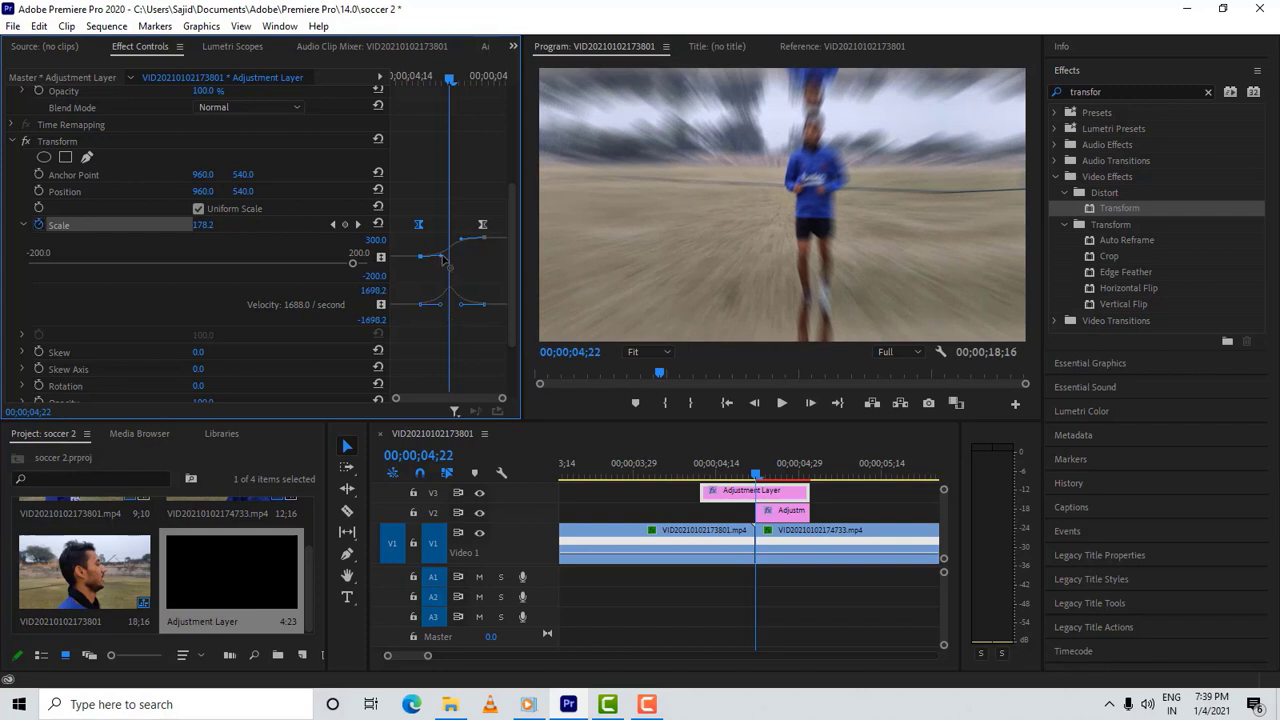
left_click_drag(442, 258, 441, 245)
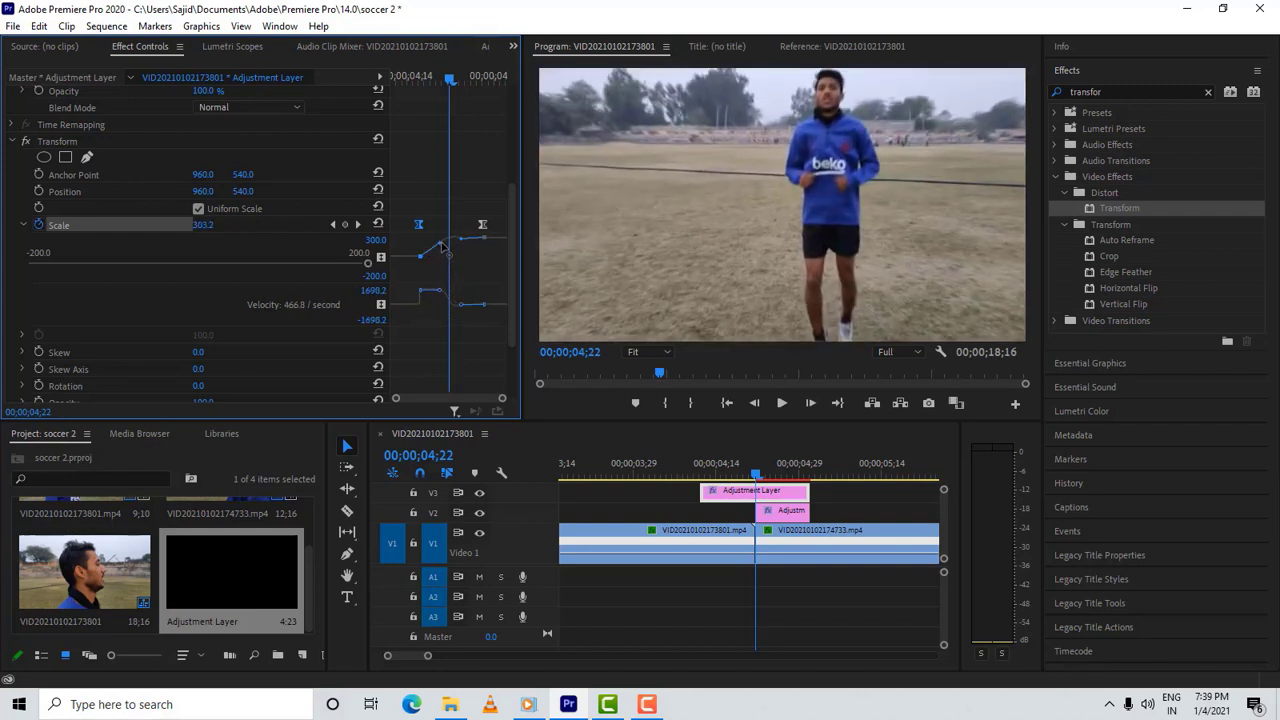
left_click_drag(441, 245, 437, 262)
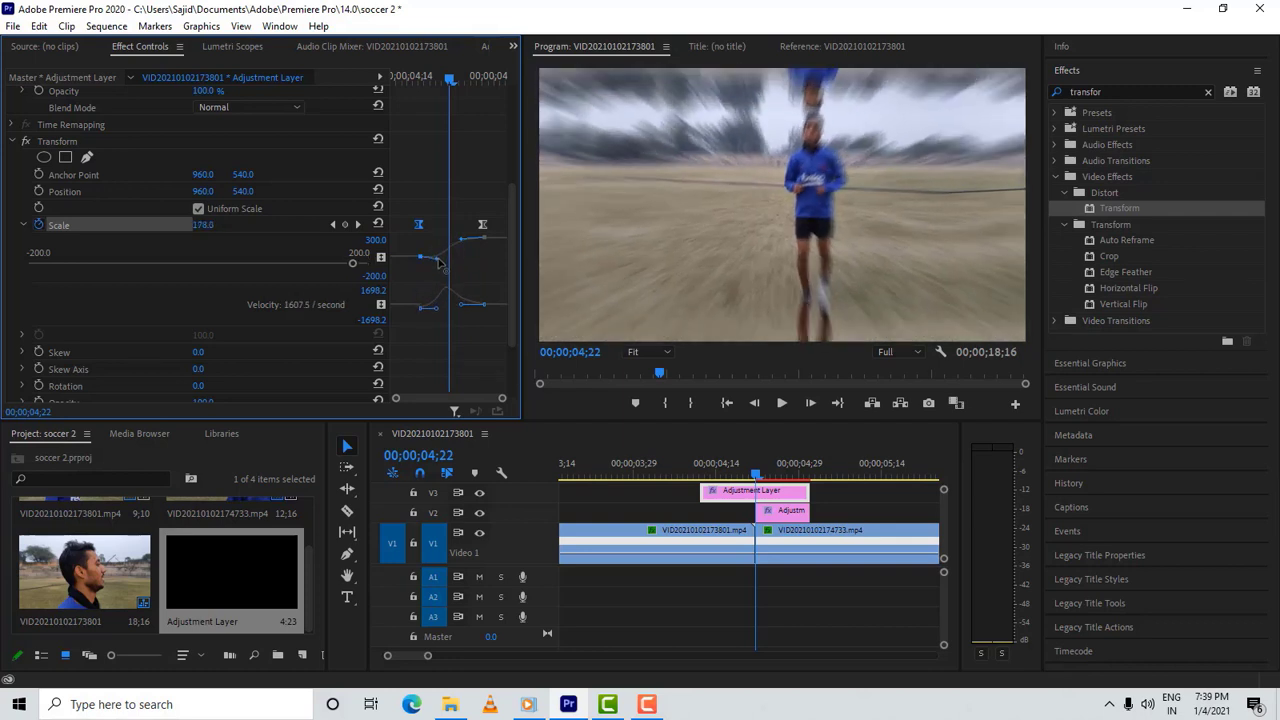
left_click(788, 579)
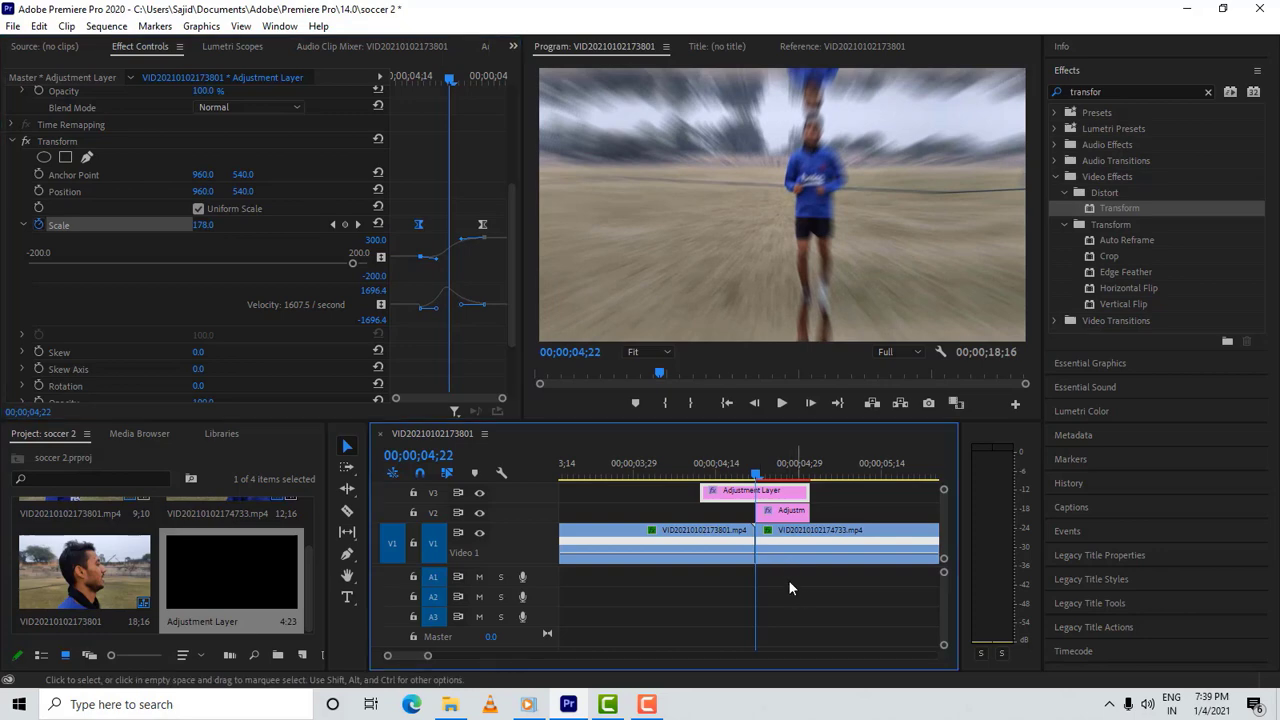
Refine the Scale easing to hold near 101 at 04;19 and climb to 300 by 05;01, previewing across the cut.
left_click(755, 490)
scroll(755, 480, "up", 2)
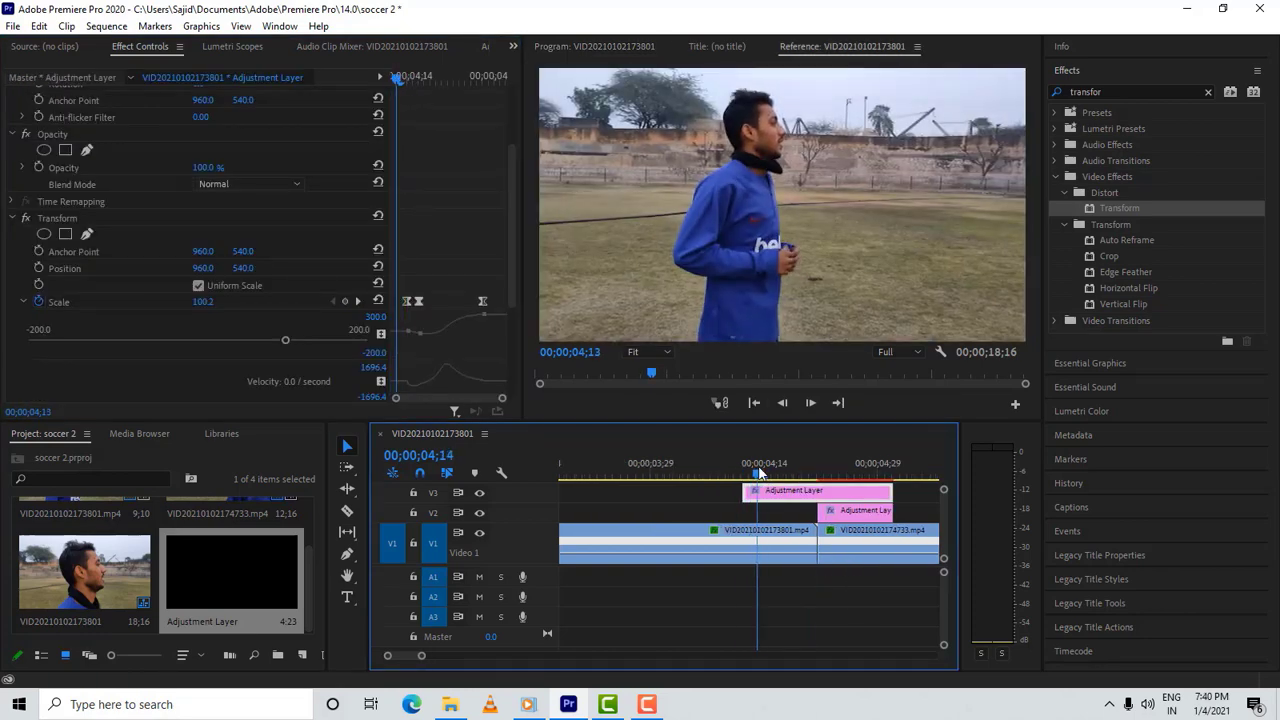
mouse_move(760, 470)
left_mouse_down()
mouse_move(806, 467)
mouse_move(796, 470)
left_mouse_up()
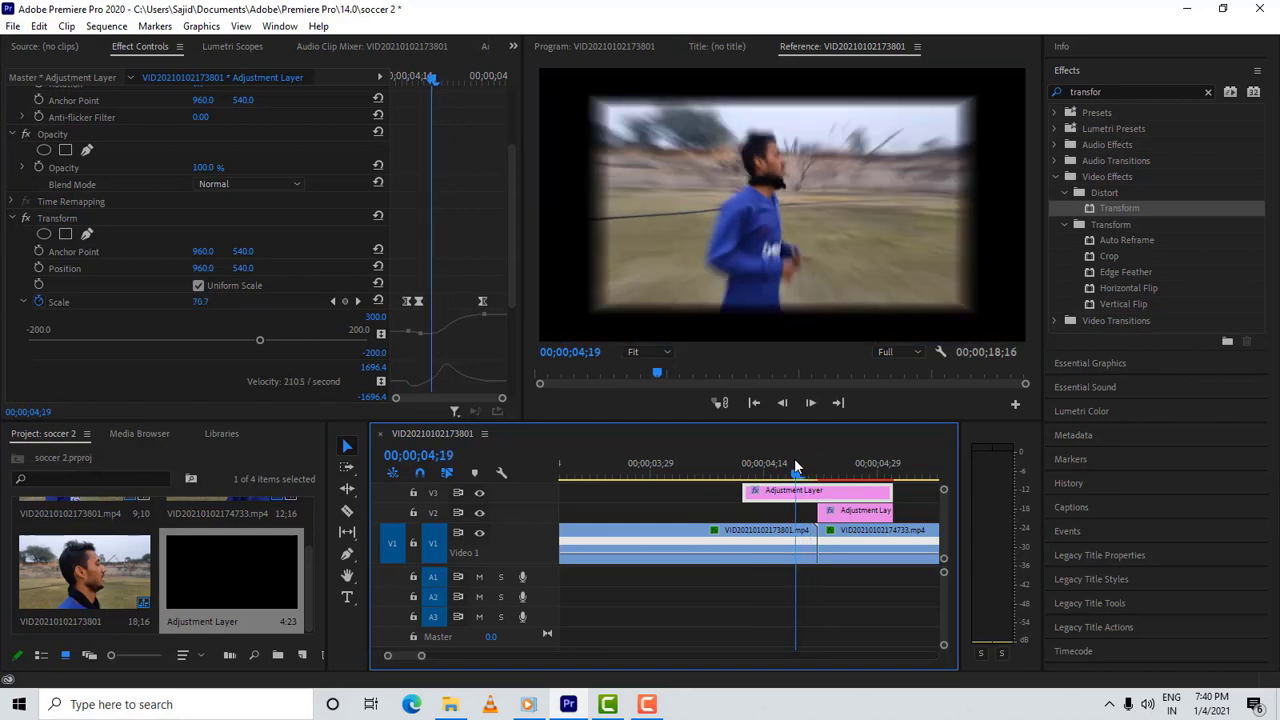
left_click(425, 338)
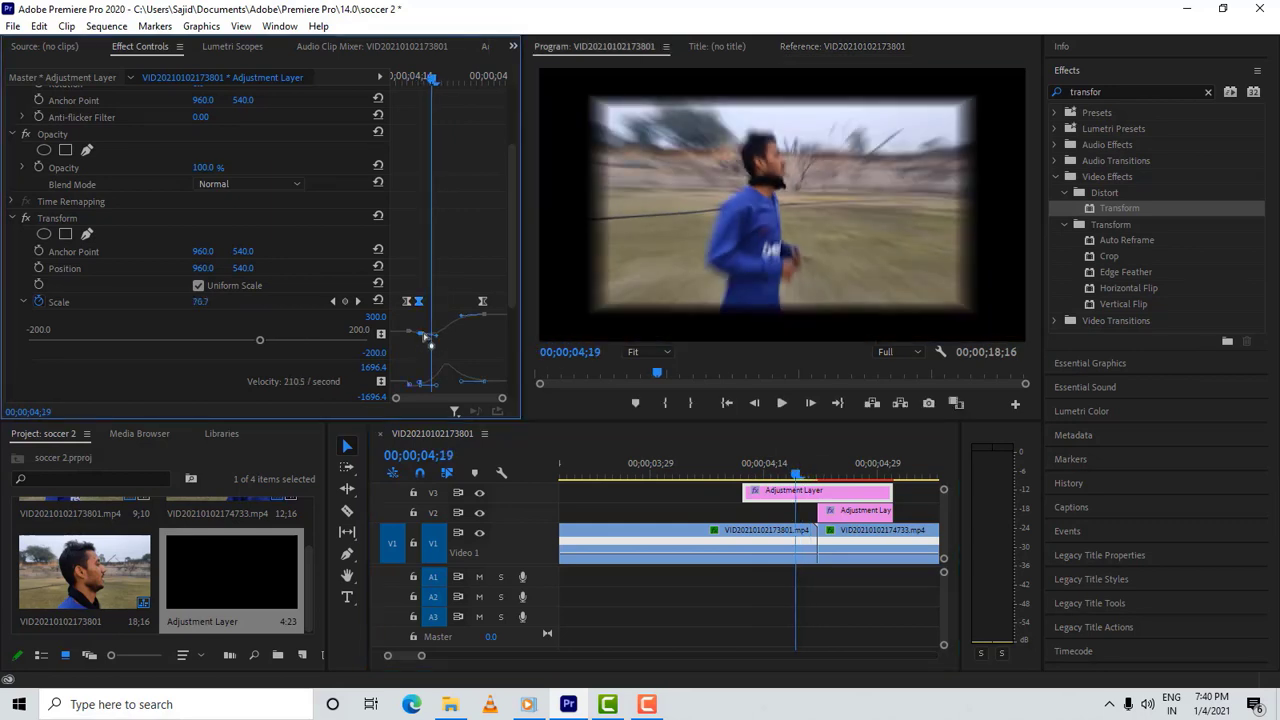
left_click_drag(425, 340, 437, 340)
mouse_move(797, 476)
left_mouse_down()
mouse_move(759, 479)
mouse_move(889, 465)
left_mouse_up()
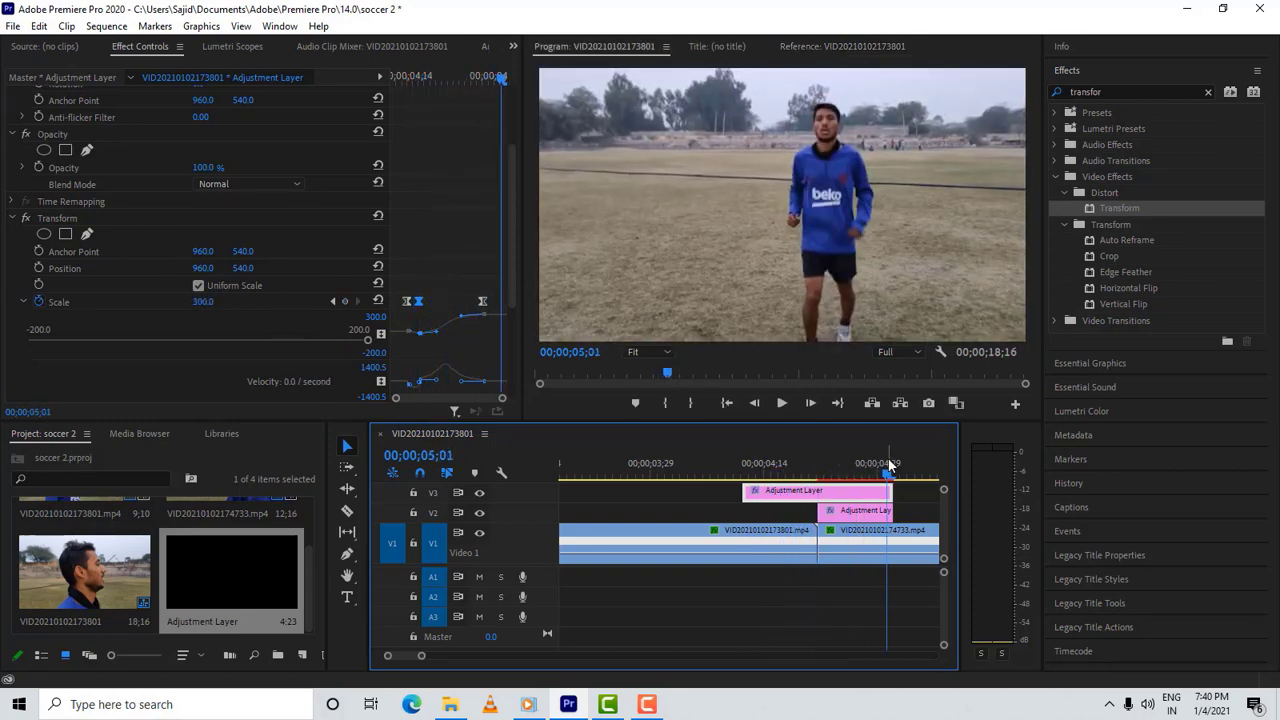